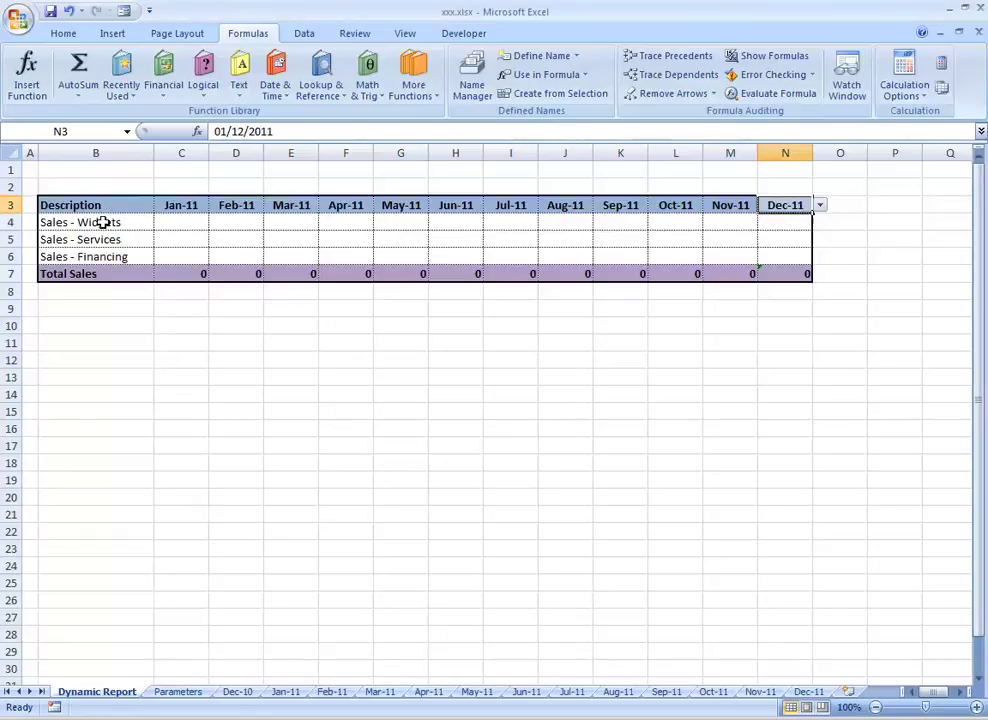
- Choose Nov-11 from the month dropdown in N3 of the Dynamic Report
{"action": "left_click_drag", "start_coordinate": [103, 222], "coordinate": [108, 270]}
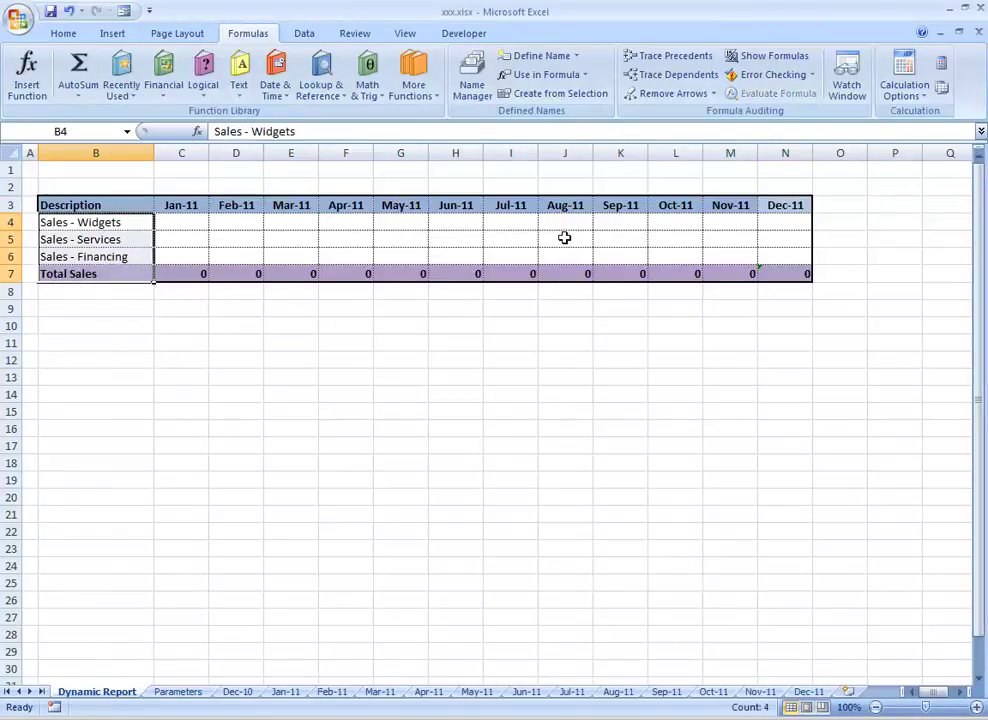
{"action": "left_click", "coordinate": [786, 203]}
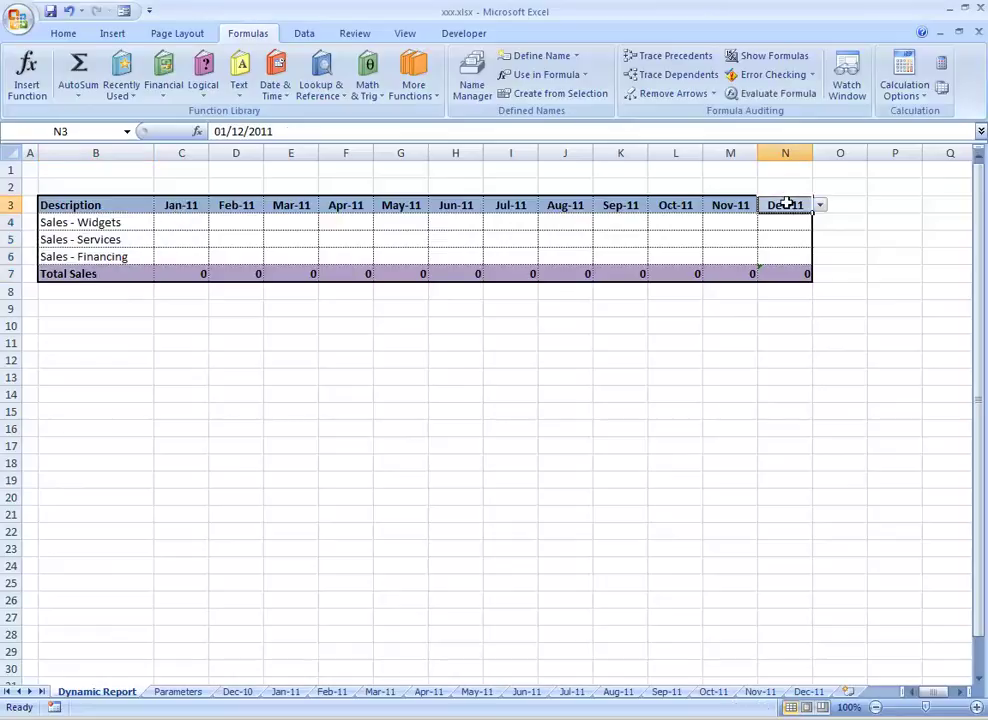
{"action": "left_click", "coordinate": [819, 206]}
{"action": "left_click", "coordinate": [820, 220]}
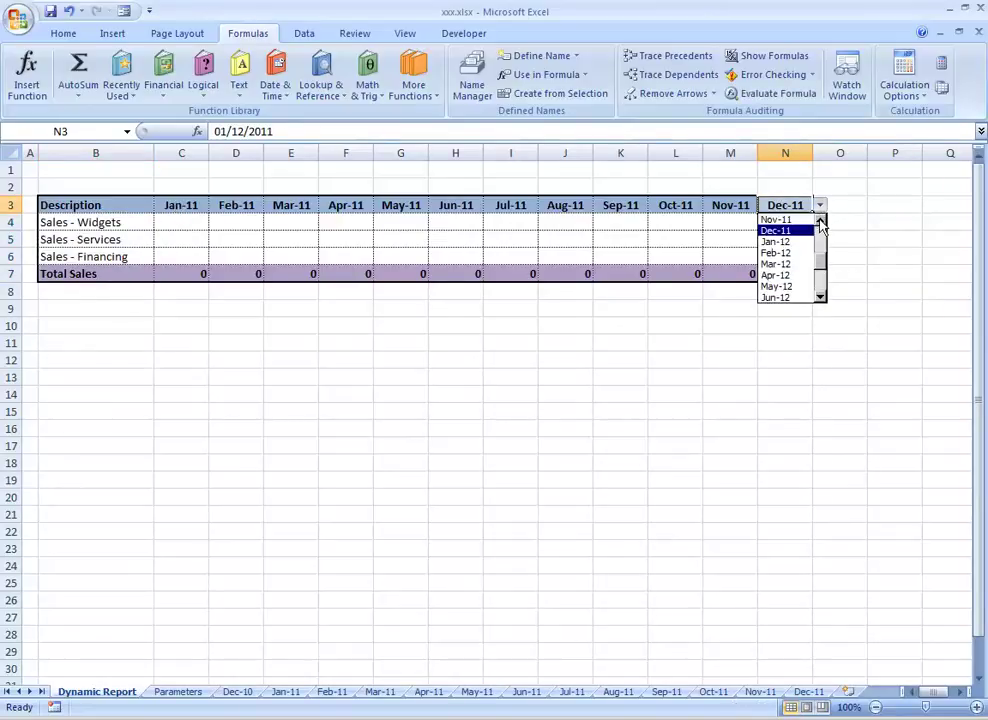
{"action": "left_click", "coordinate": [800, 219]}
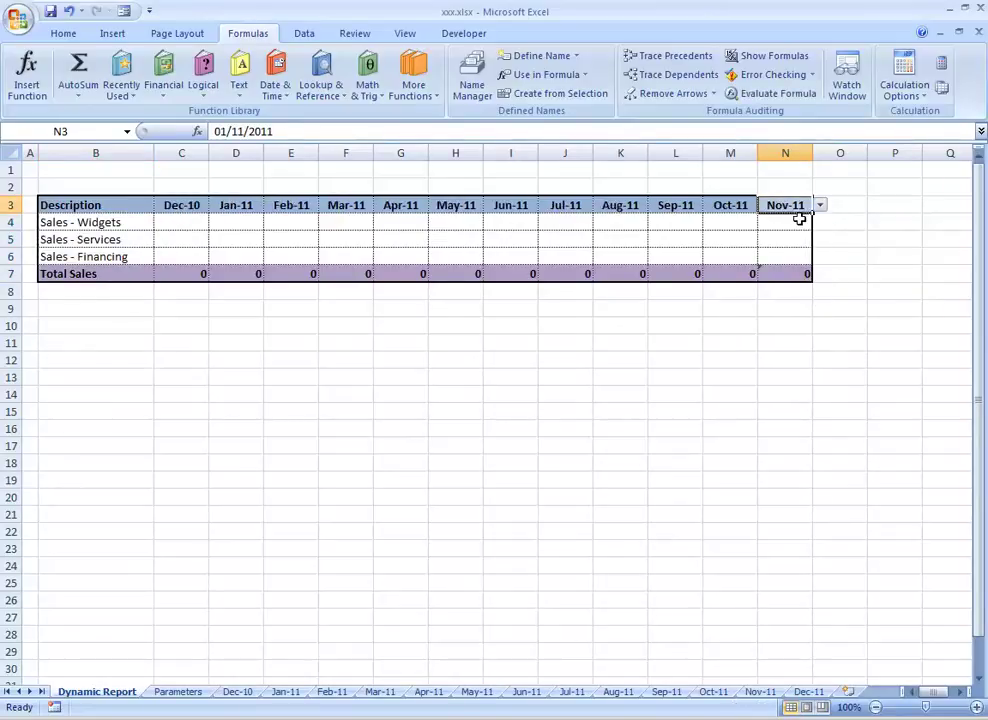
- Check the month header formulas along row 3 beside N3
{"action": "key", "text": "Left"}
{"action": "key", "text": "Left"}
{"action": "key", "text": "Left"}
{"action": "key", "text": "Left"}
{"action": "key", "text": "Left"}
{"action": "key", "text": "Left"}
{"action": "key", "text": "Left"}
{"action": "key", "text": "Left"}
{"action": "key", "text": "Left"}
{"action": "key", "text": "Left"}
{"action": "key", "text": "Left"}
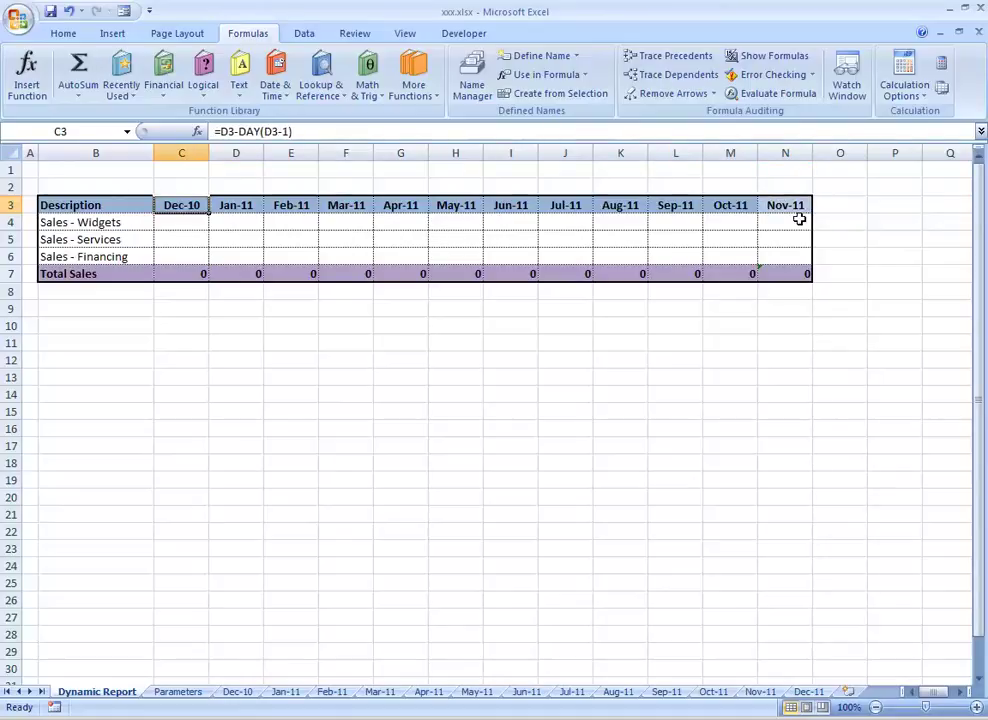
{"action": "key", "text": "Right"}
{"action": "key", "text": "Right"}
{"action": "key", "text": "Right"}
{"action": "key", "text": "Right"}
{"action": "key", "text": "Right"}
{"action": "key", "text": "Right"}
{"action": "key", "text": "Right"}
{"action": "key", "text": "Right"}
{"action": "key", "text": "Right"}
{"action": "key", "text": "Right"}
{"action": "key", "text": "Right"}
{"action": "key", "text": "Right"}
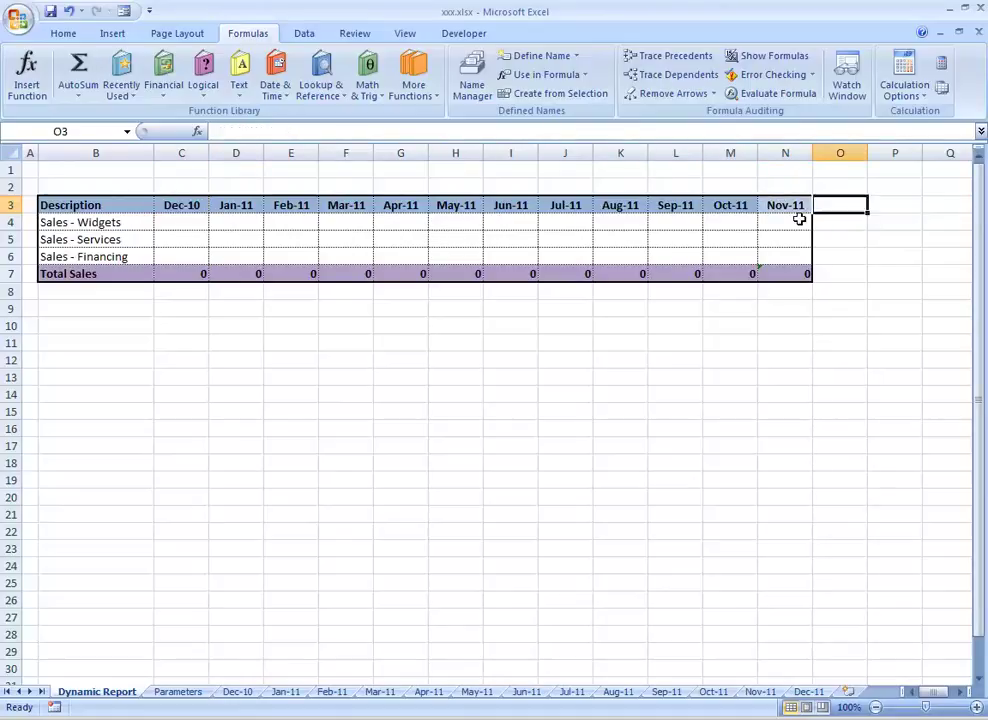
{"action": "key", "text": "Left"}
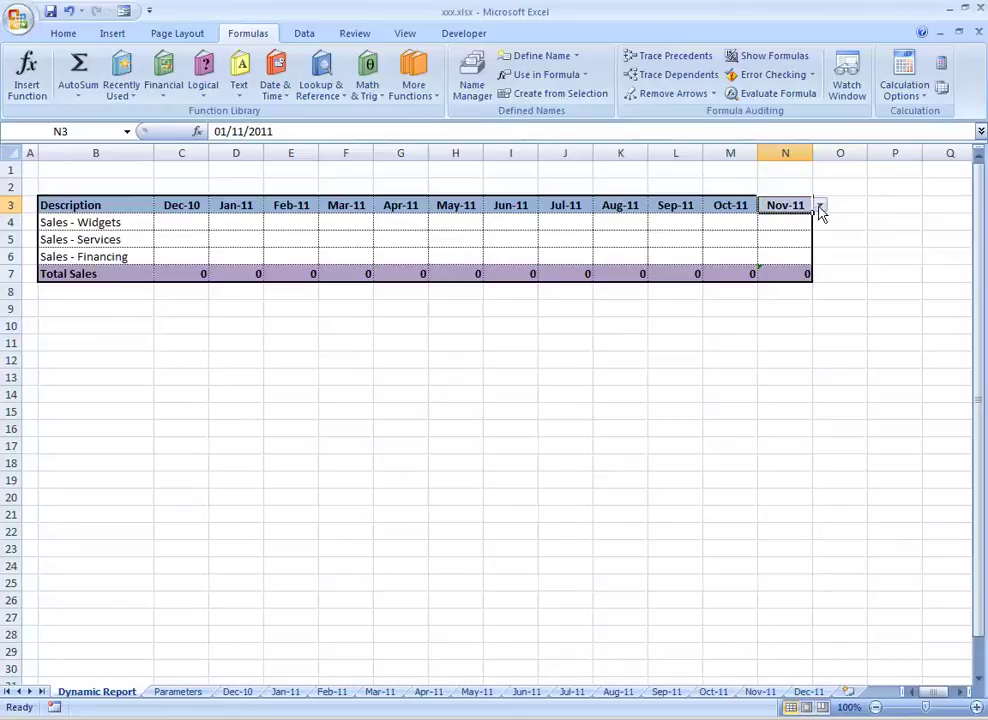
- Select the Month Label column A1:A28 on the Parameters sheet and compare it with the Dynamic Report
{"action": "left_click", "coordinate": [188, 695]}
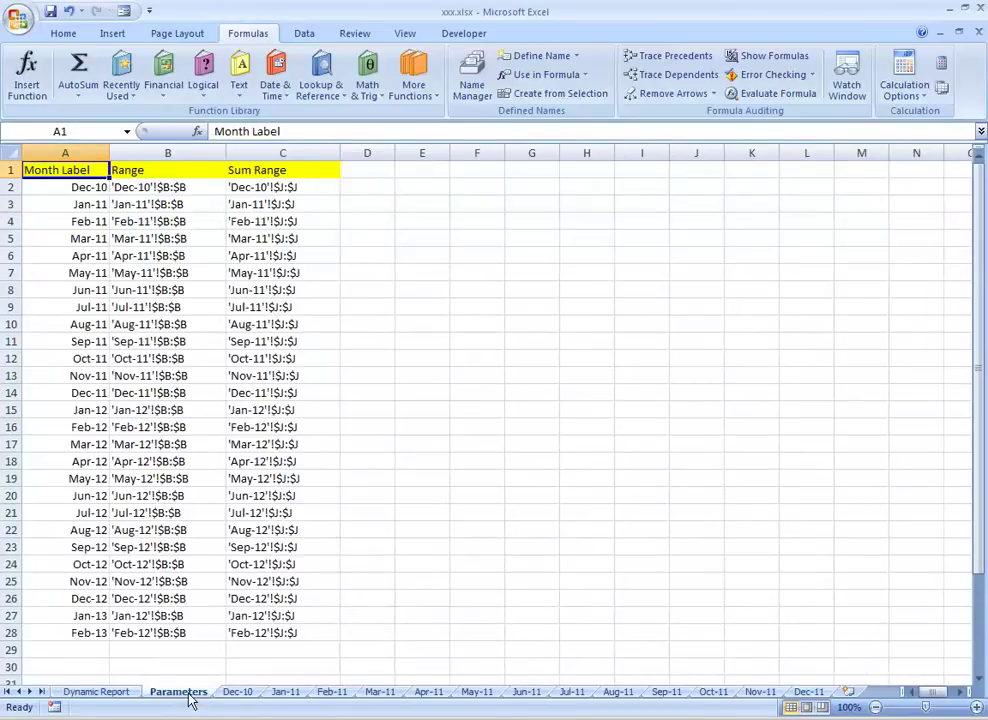
{"action": "key", "text": "ctrl+shift+Down"}
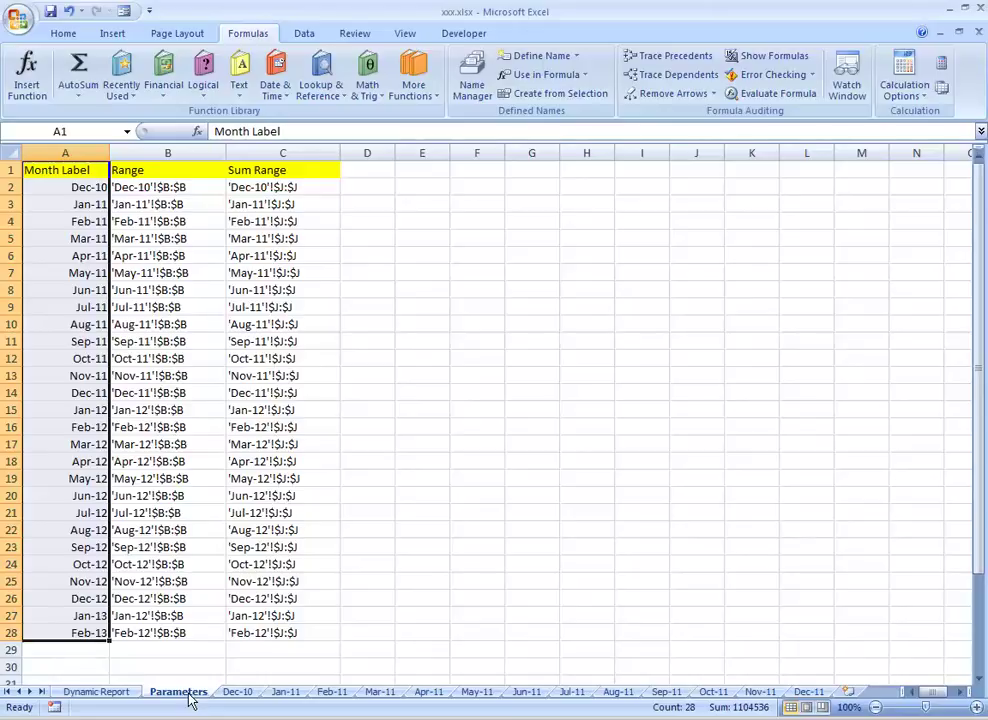
{"action": "left_click", "coordinate": [116, 701]}
{"action": "left_click", "coordinate": [160, 695]}
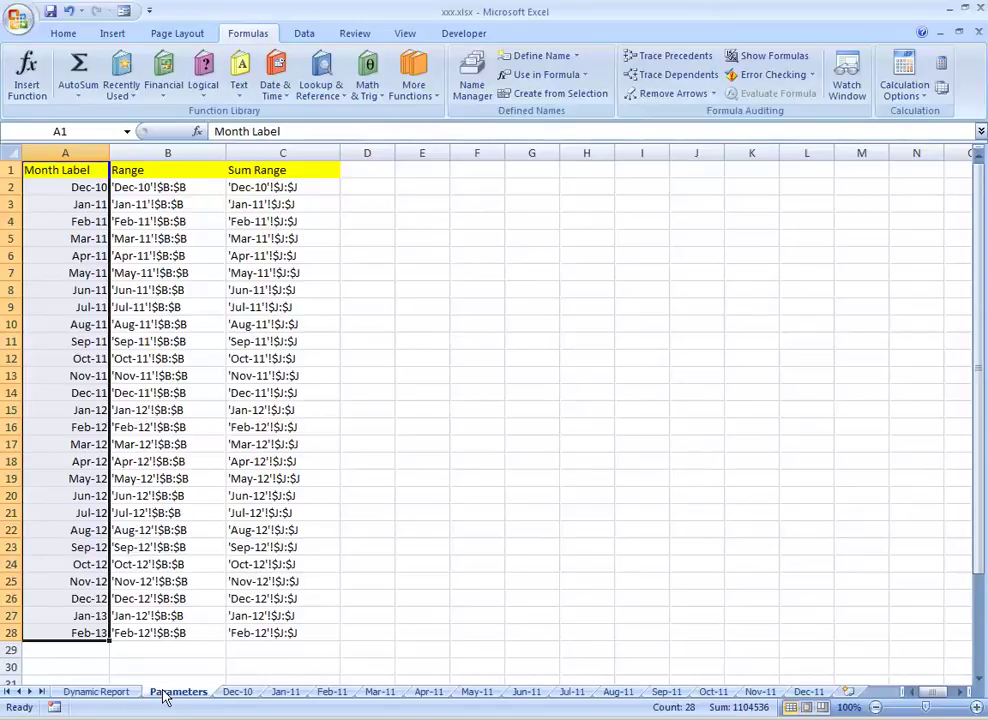
{"action": "left_click", "coordinate": [123, 697]}
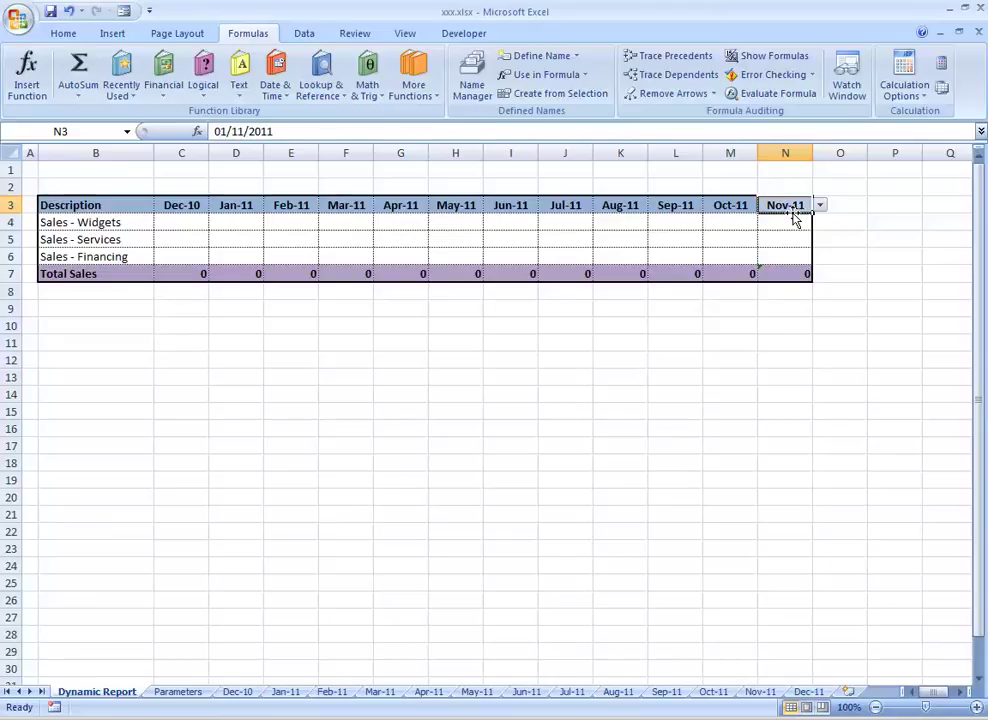
{"action": "key", "text": "Down"}
{"action": "key", "text": "Up"}
{"action": "key", "text": "Left"}
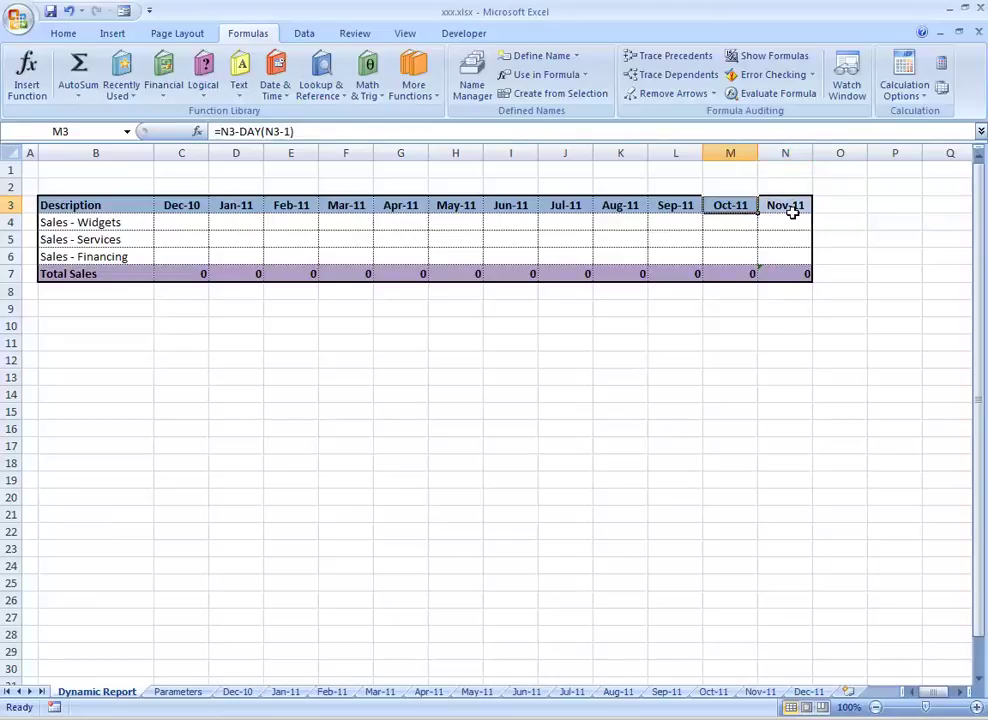
{"action": "key", "text": "Right"}
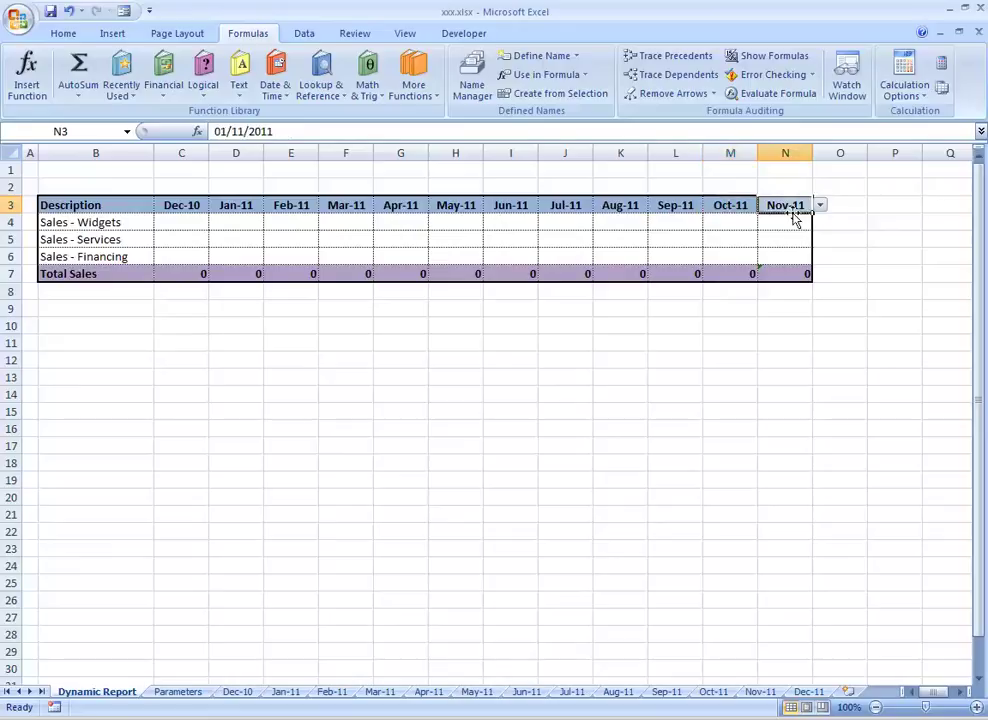
{"action": "key", "text": "Left"}
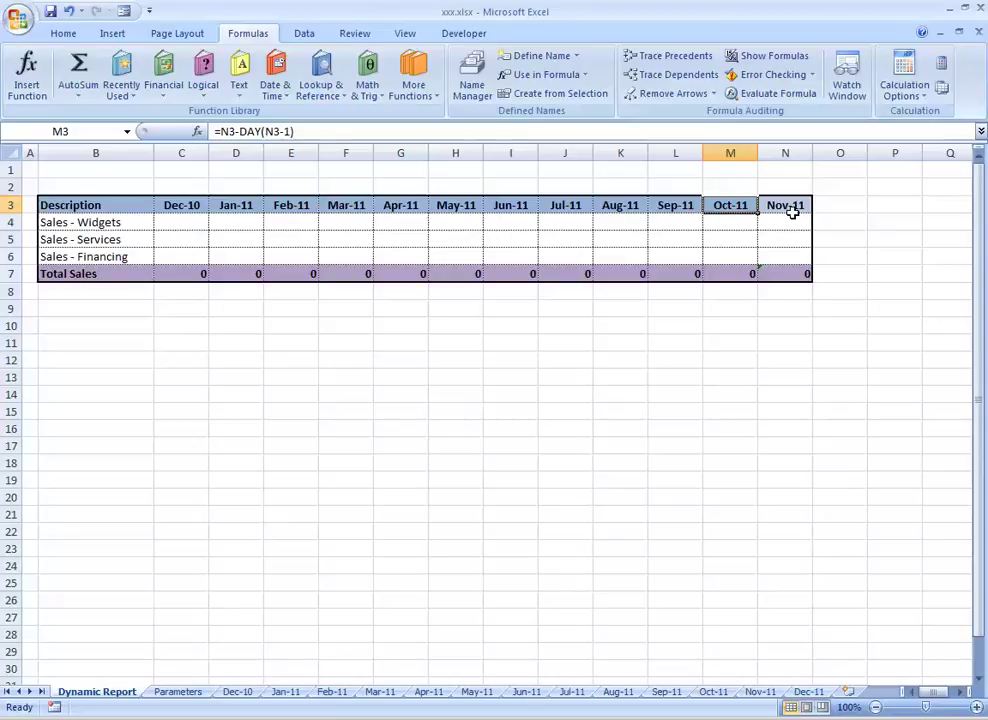
{"action": "left_click", "coordinate": [175, 697]}
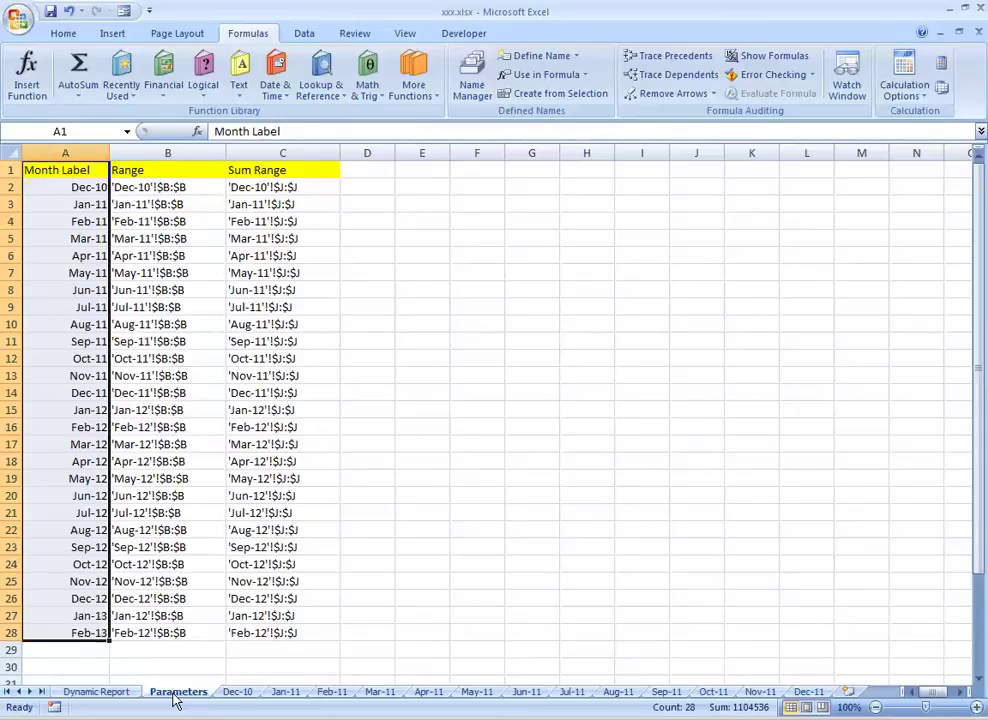
{"action": "key", "text": "Right"}
{"action": "key", "text": "Left"}
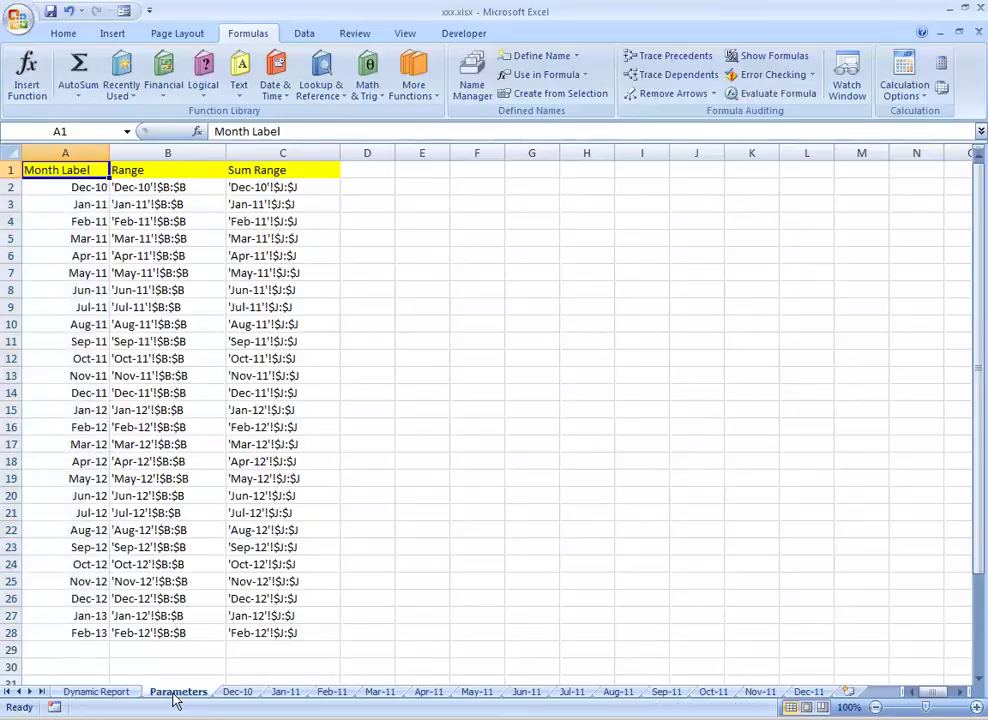
{"action": "left_click", "coordinate": [474, 72]}
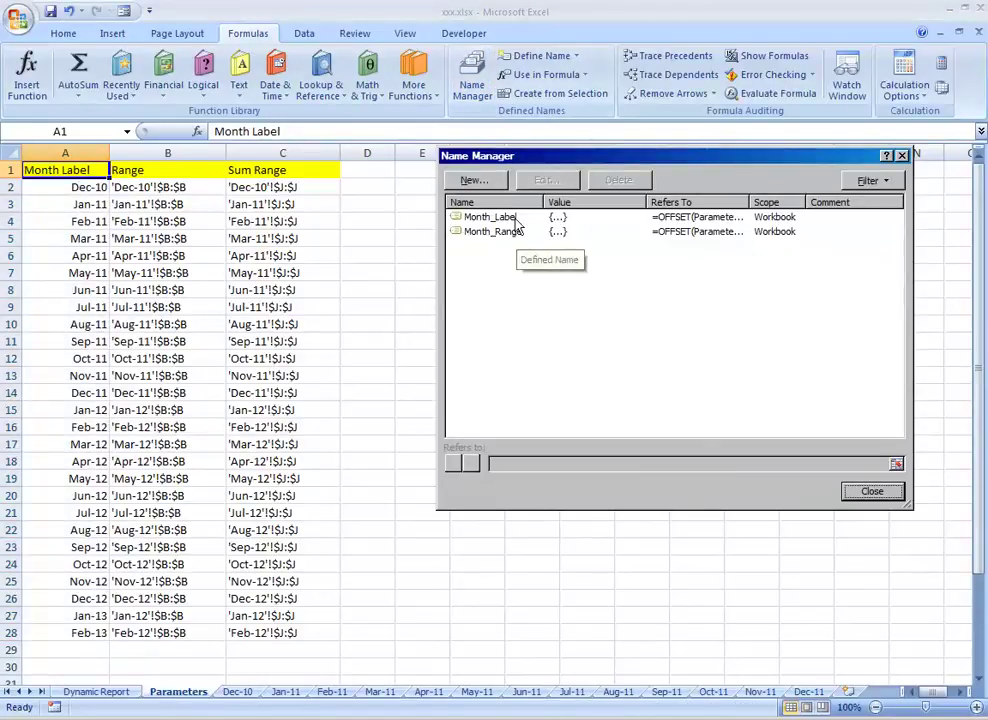
{"action": "left_click", "coordinate": [512, 218]}
{"action": "left_click", "coordinate": [787, 465]}
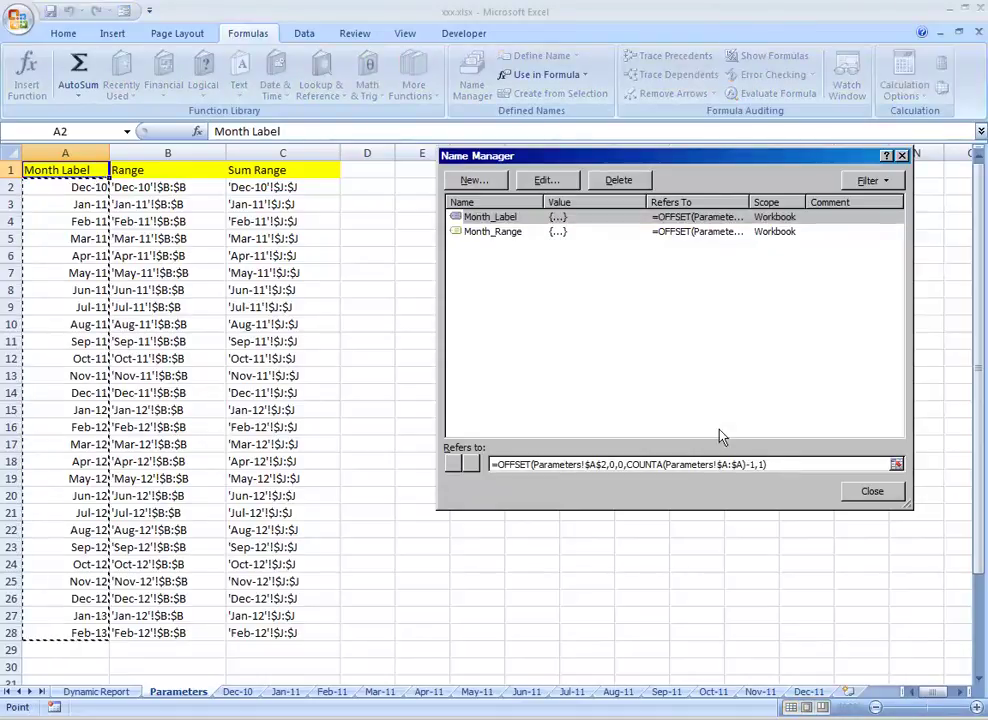
{"action": "left_click", "coordinate": [502, 233]}
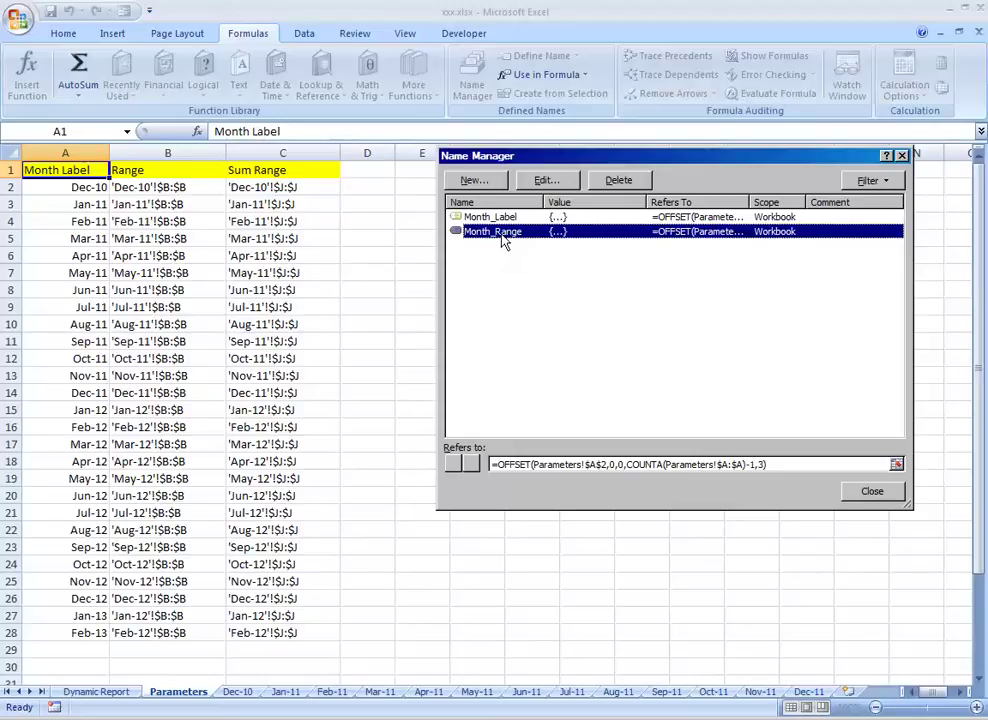
{"action": "left_click", "coordinate": [796, 464]}
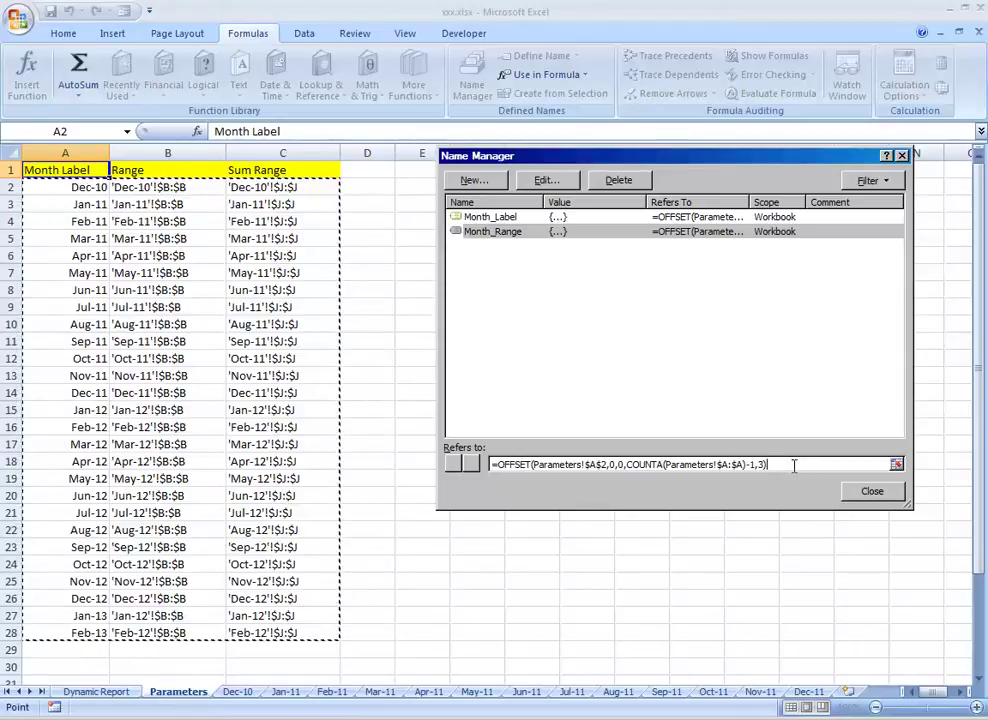
{"action": "left_click", "coordinate": [165, 151]}
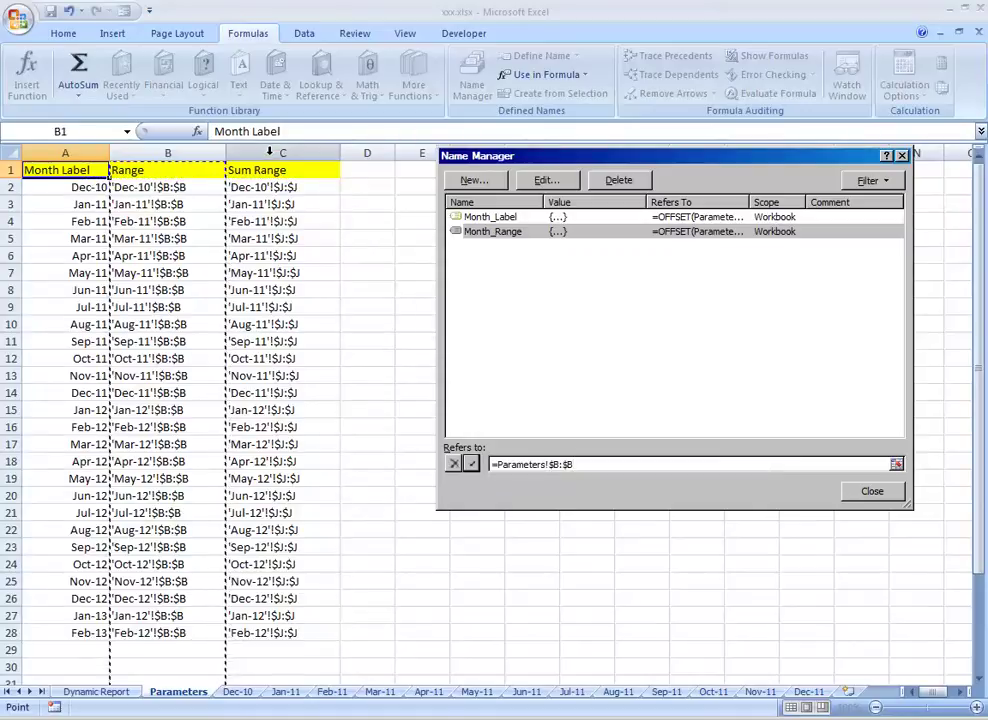
{"action": "left_click", "coordinate": [269, 151]}
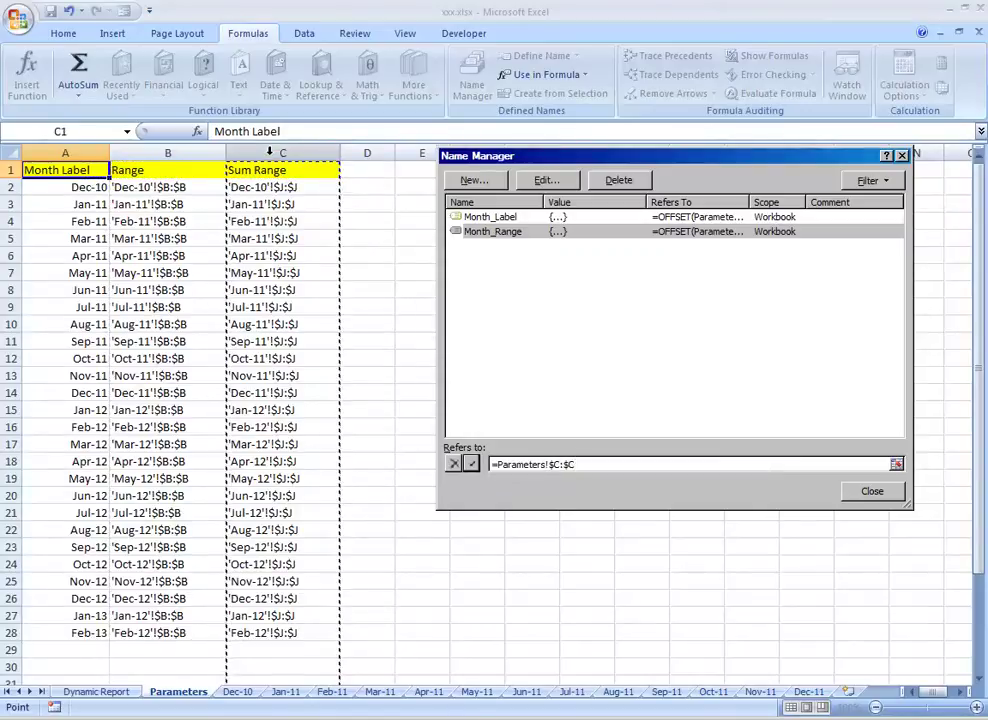
{"action": "left_click", "coordinate": [885, 492]}
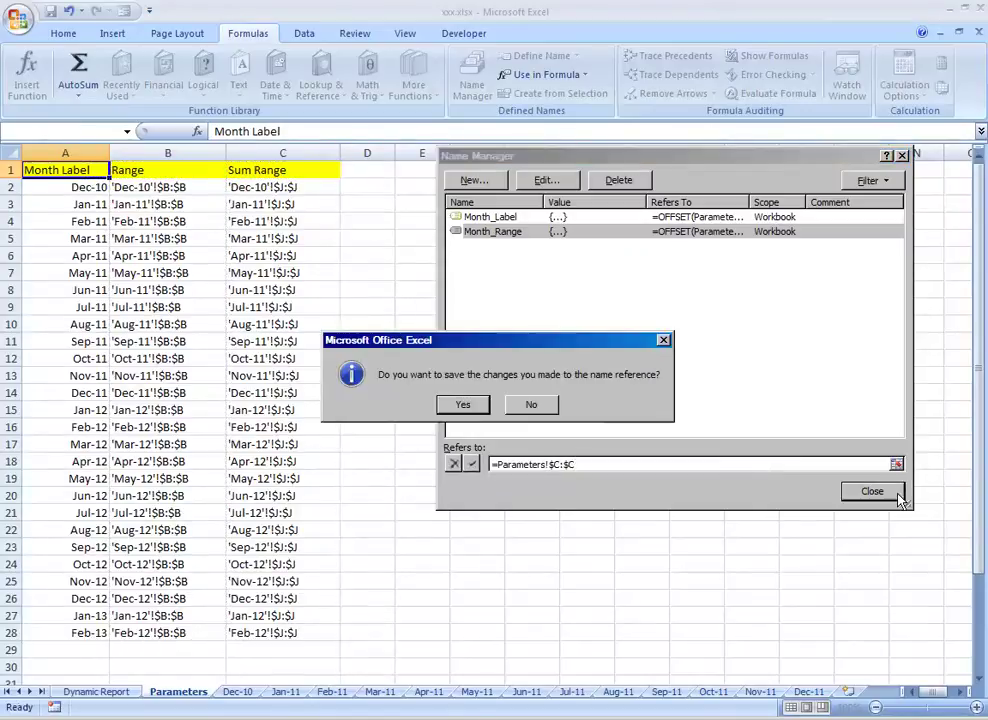
{"action": "left_click", "coordinate": [533, 405]}
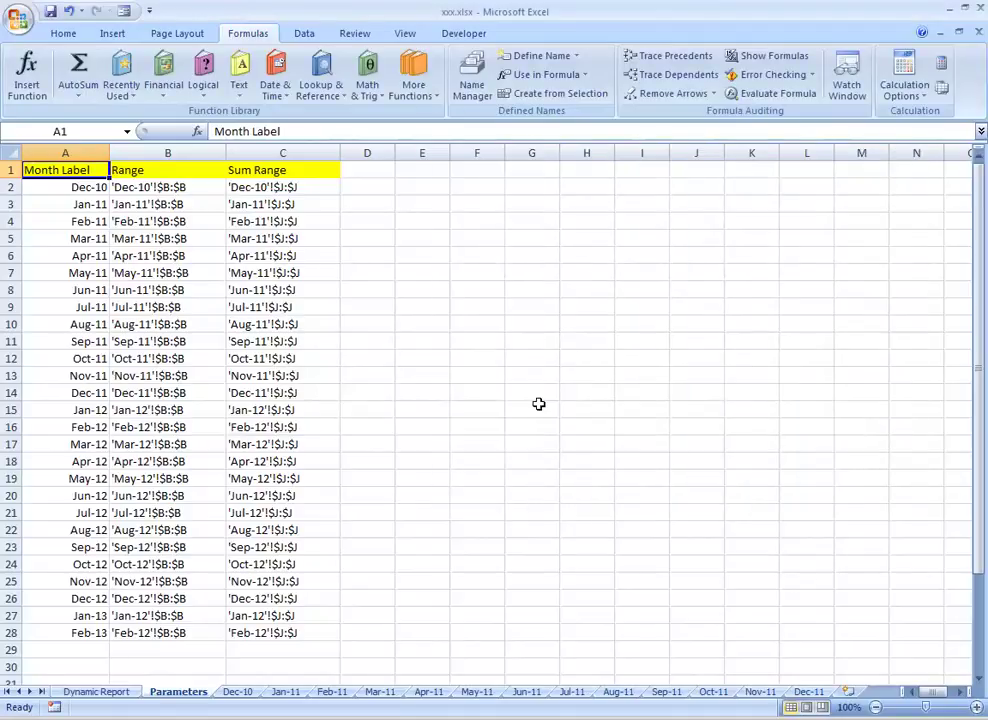
- Compare the Dec-10, Jan-11 and Feb-11 sheets' Description column B and Total Widgets column J
{"action": "left_click", "coordinate": [238, 692]}
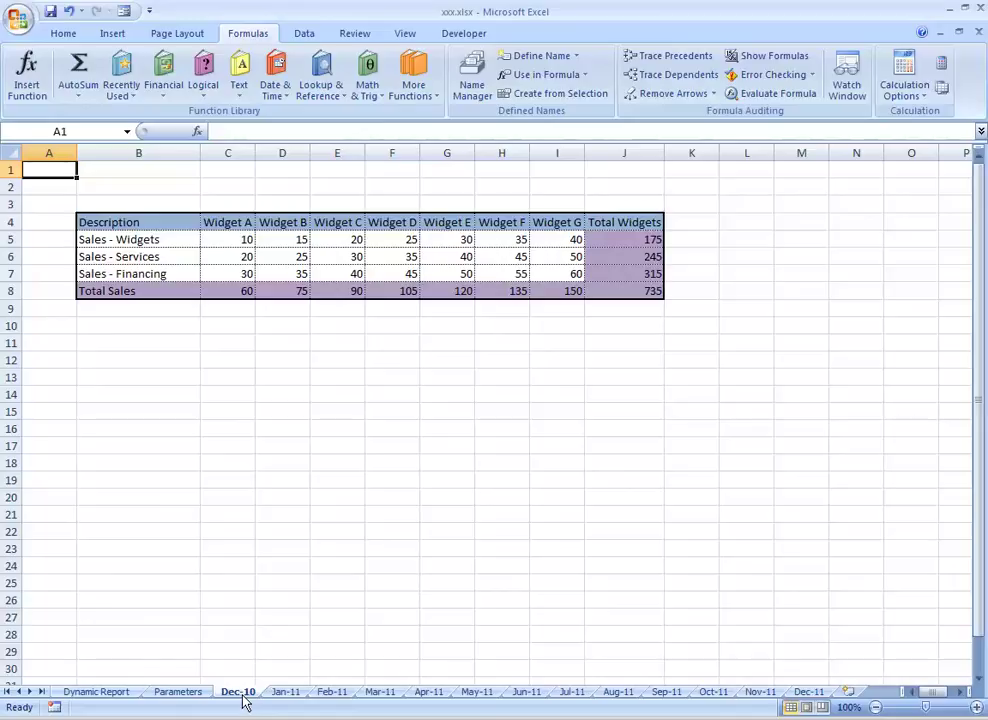
{"action": "left_click", "coordinate": [284, 694]}
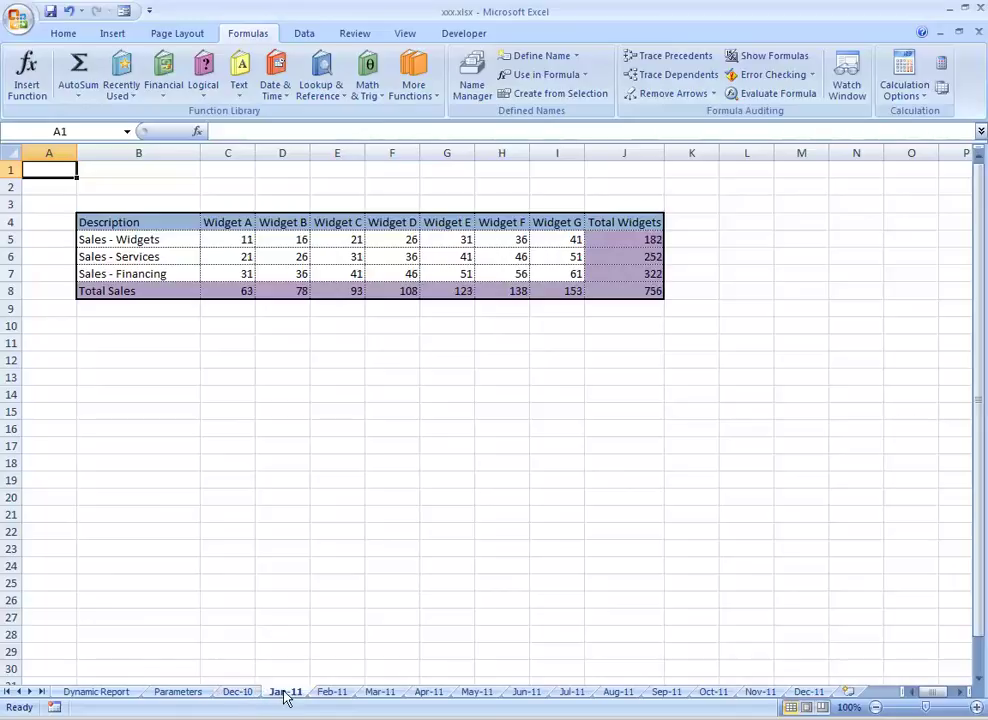
{"action": "left_click", "coordinate": [346, 693]}
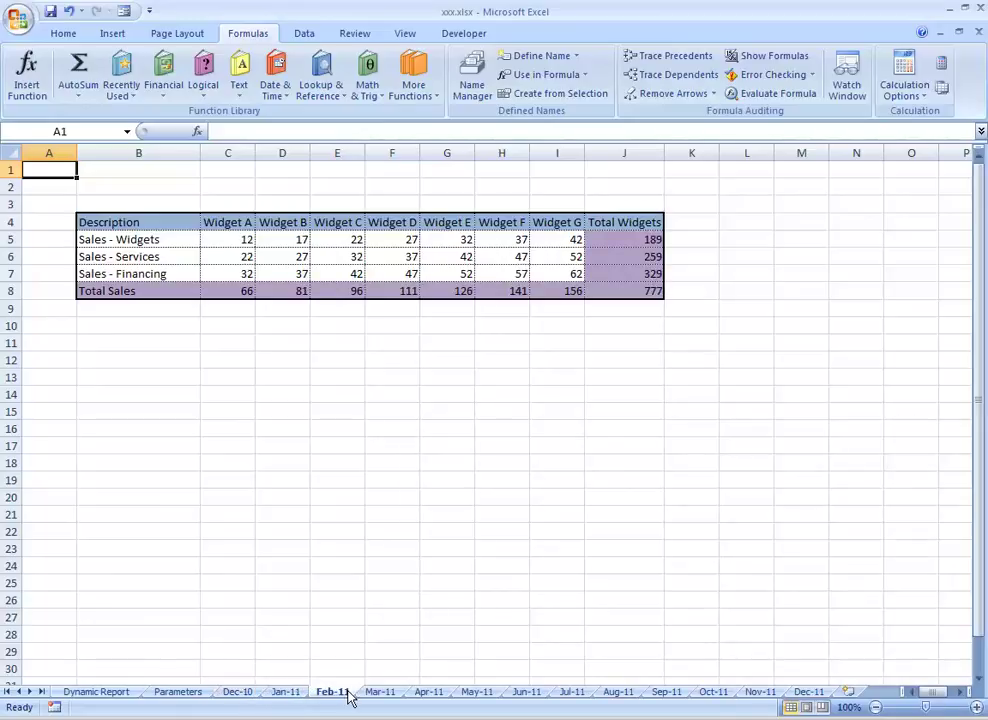
{"action": "left_click", "coordinate": [245, 693]}
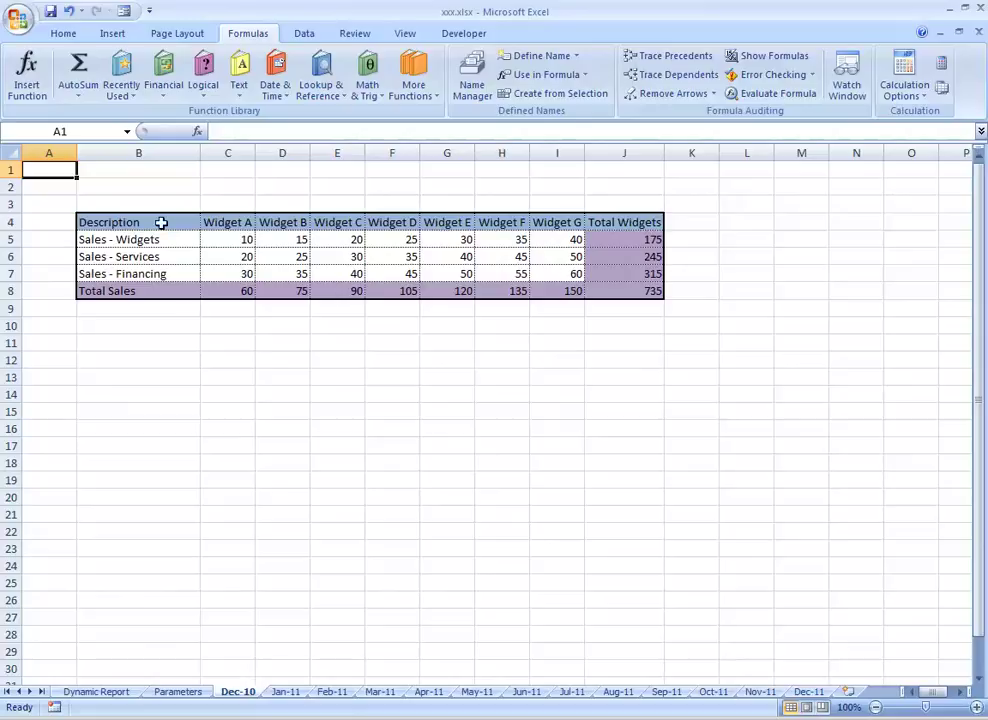
{"action": "left_click", "coordinate": [142, 150]}
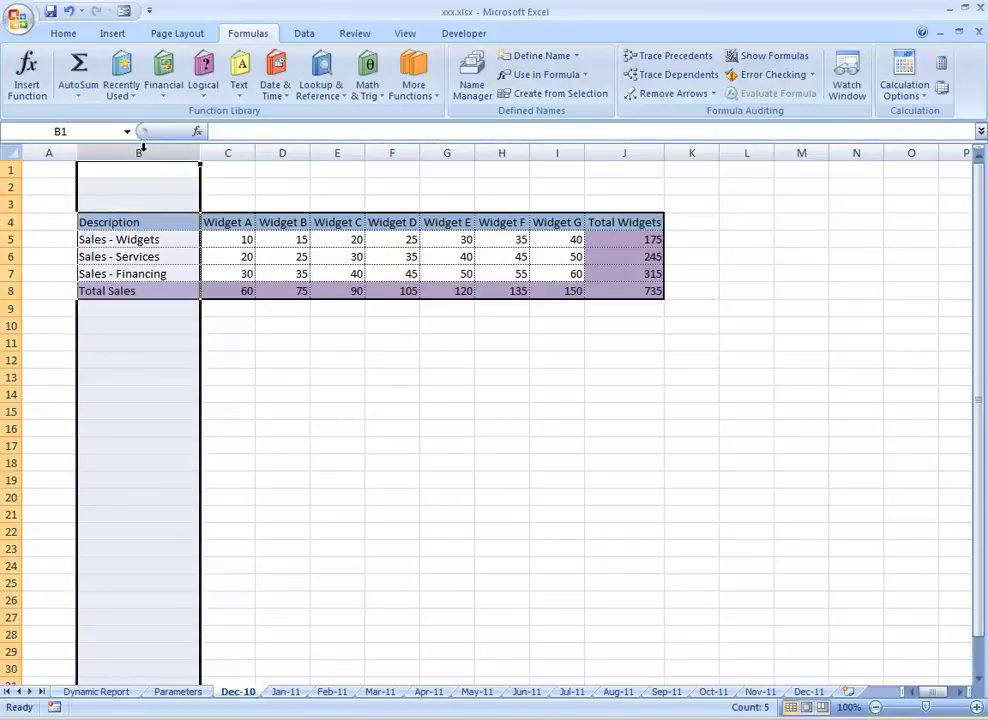
{"action": "left_click", "coordinate": [641, 150]}
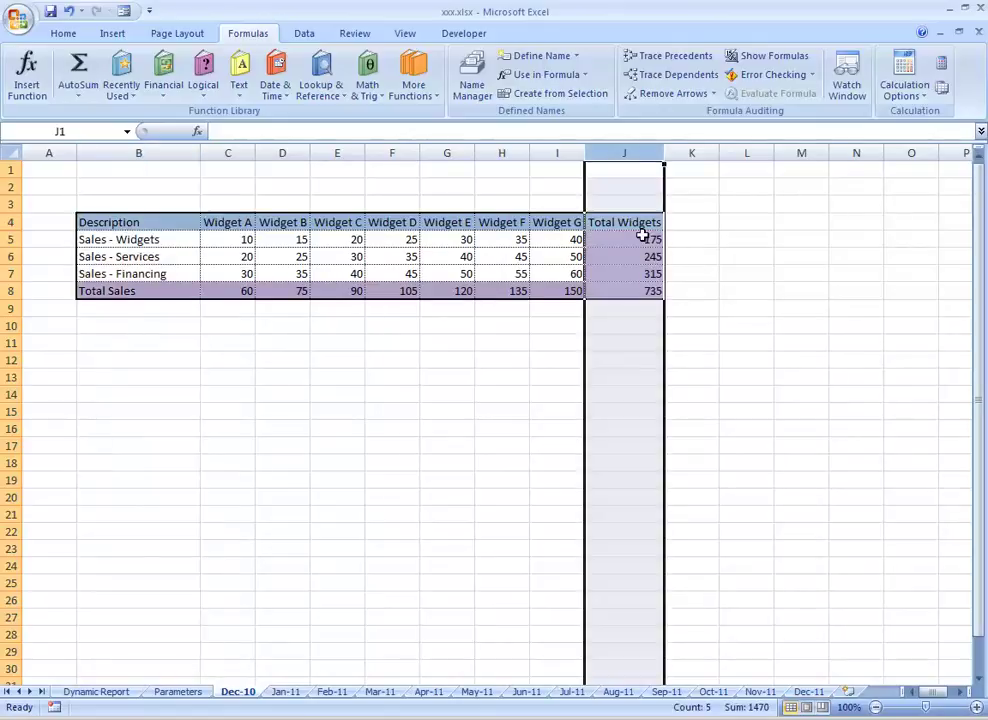
{"action": "left_click", "coordinate": [178, 692]}
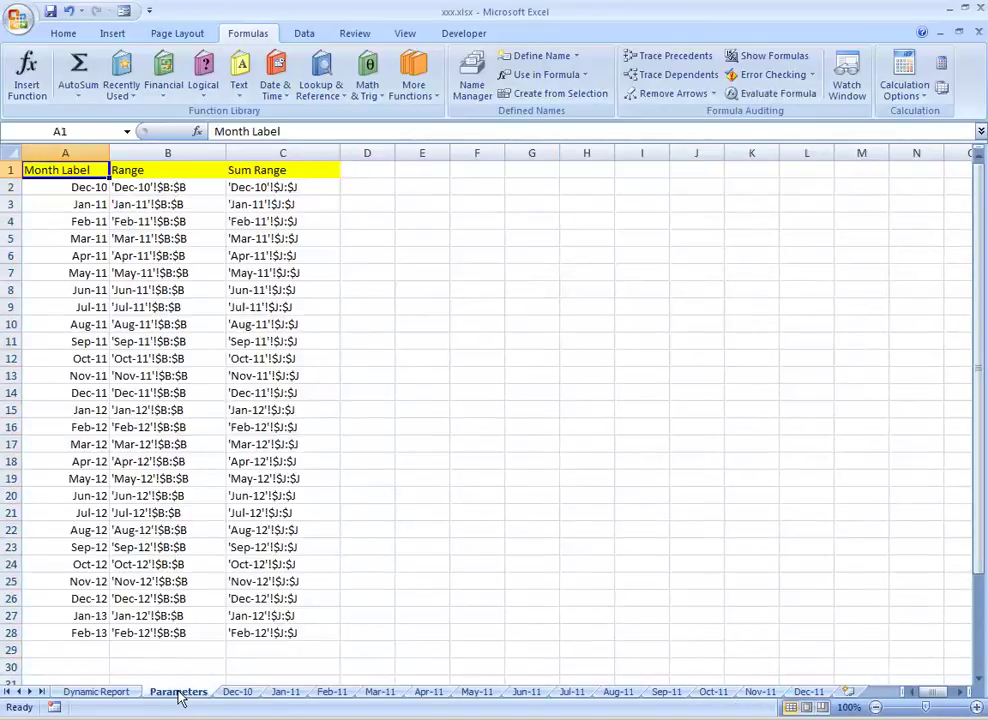
- Review the Range and Sum Range columns B:C on the Parameters sheet
{"action": "key", "text": "Right"}
{"action": "key", "text": "Right"}
{"action": "key", "text": "Left"}
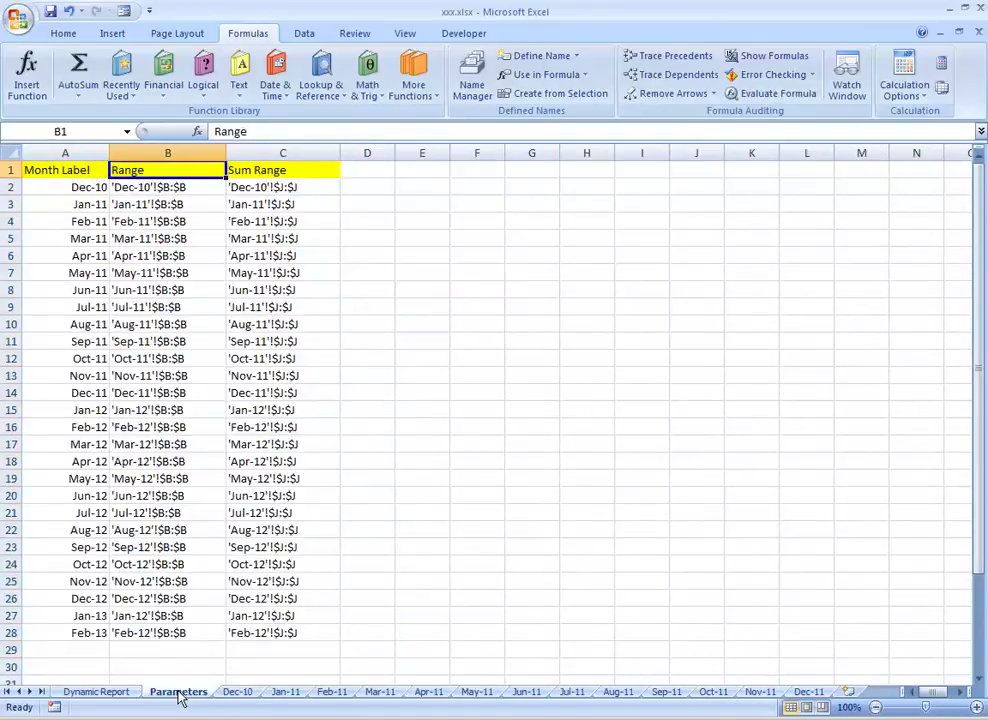
{"action": "key", "text": "Down"}
{"action": "key", "text": "Up"}
{"action": "key", "text": "ctrl+space"}
{"action": "key", "text": "shift+Right"}
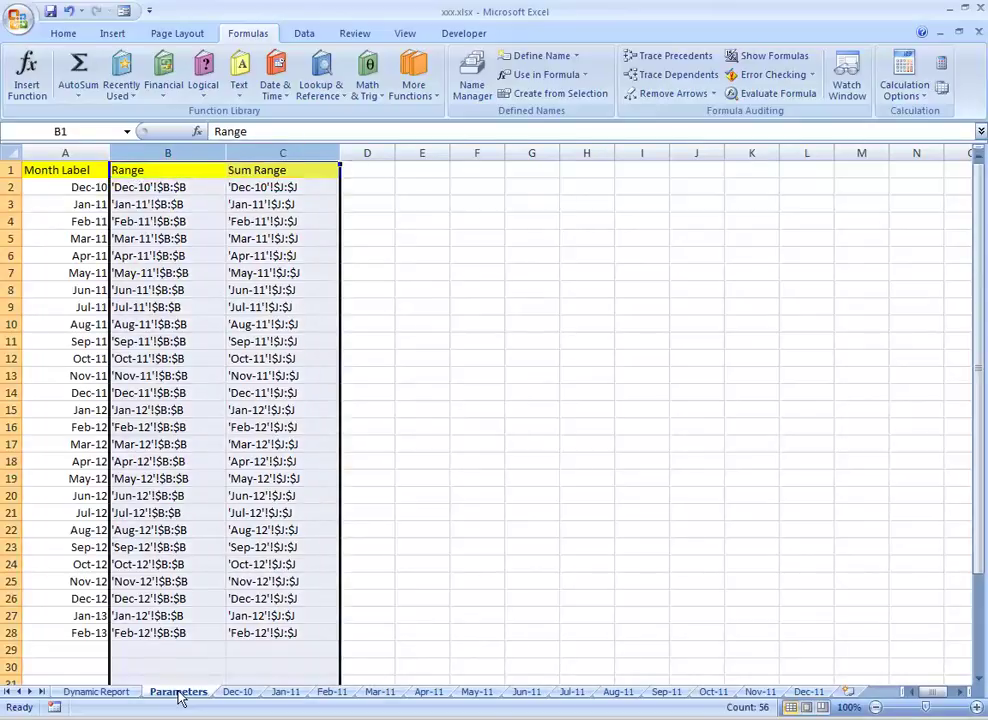
{"action": "key", "text": "ctrl+Home"}
- Enter =VLOOKUP(N3,Month_Range,2) in O4 to return Nov-11's Range reference
{"action": "left_click", "coordinate": [121, 693]}
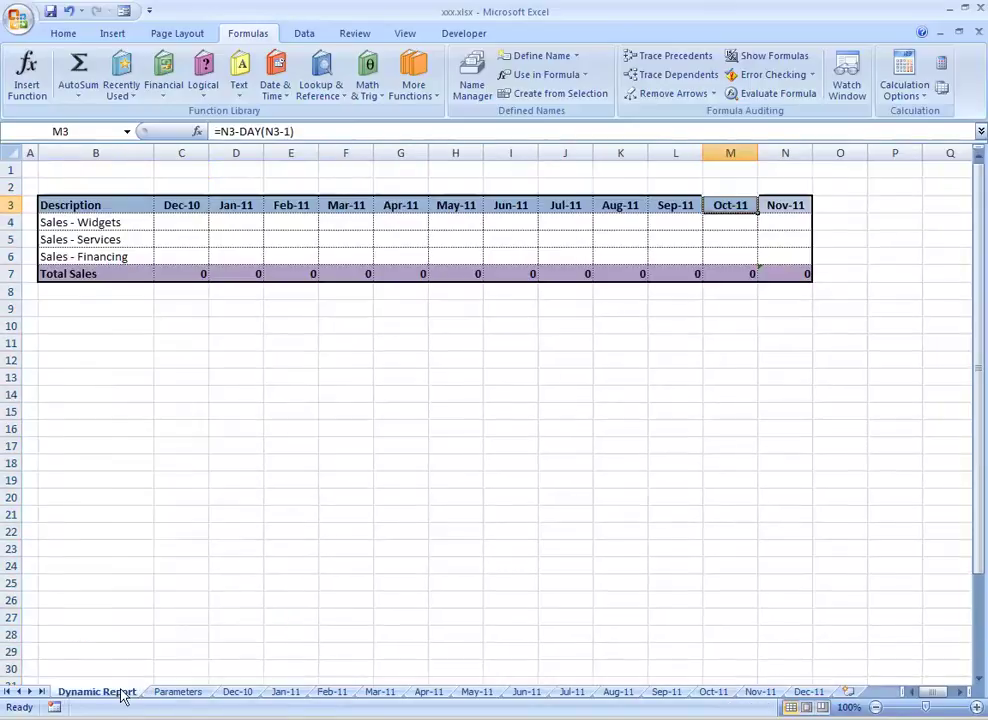
{"action": "key", "text": "Down"}
{"action": "key", "text": "Right"}
{"action": "key", "text": "Right"}
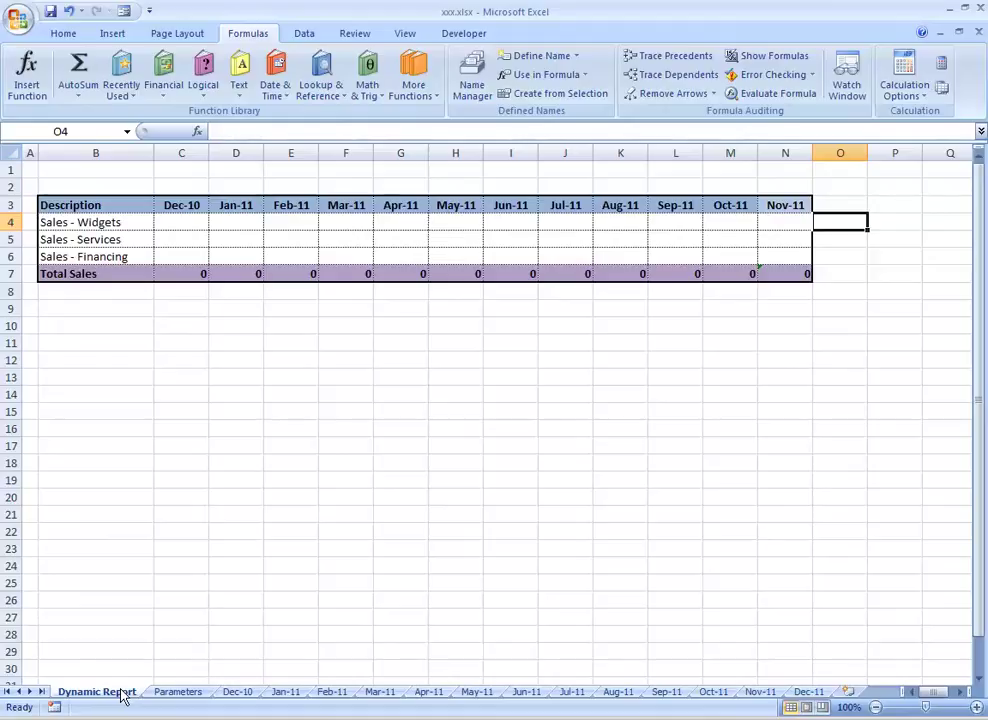
{"action": "type", "text": "=vl"}
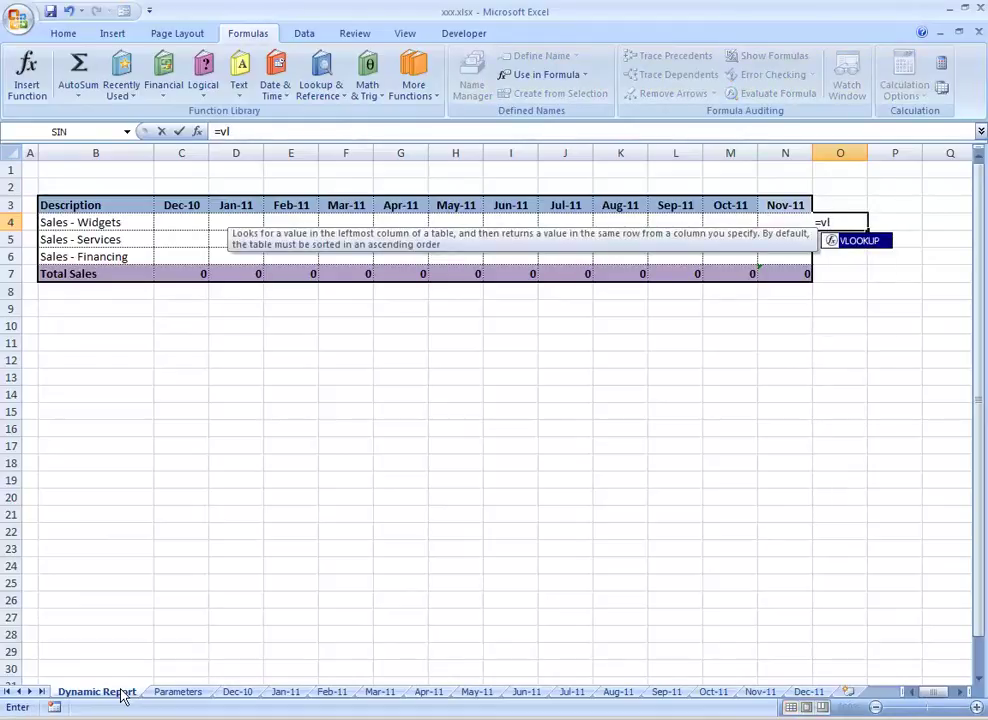
{"action": "type", "text": "ookup("}
{"action": "key", "text": "Up"}
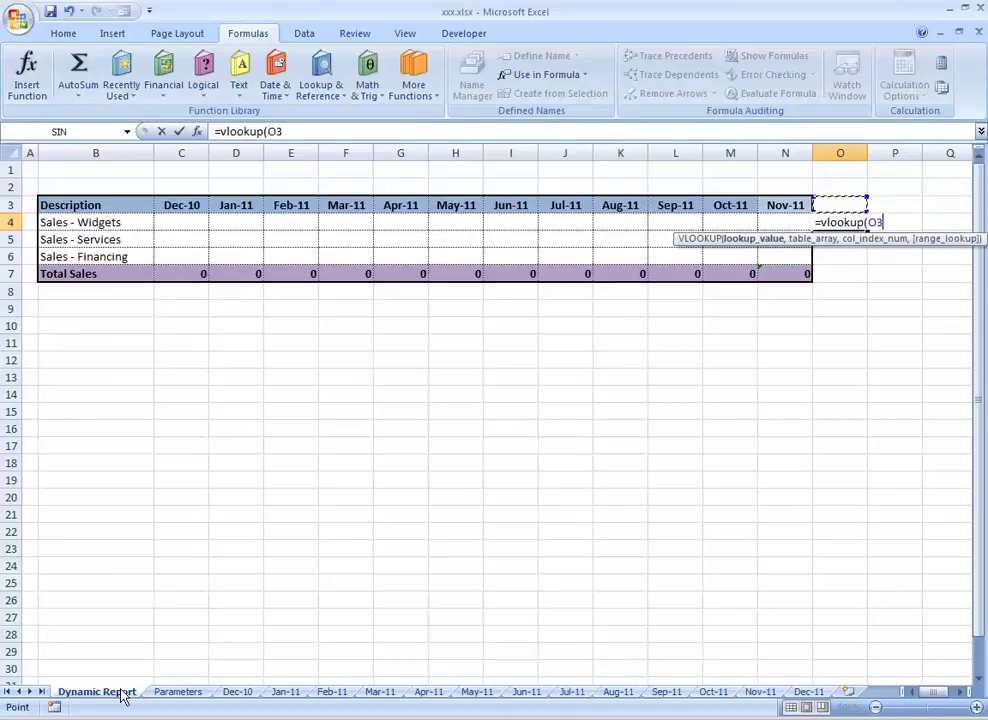
{"action": "key", "text": "Left"}
{"action": "type", "text": ",mont"}
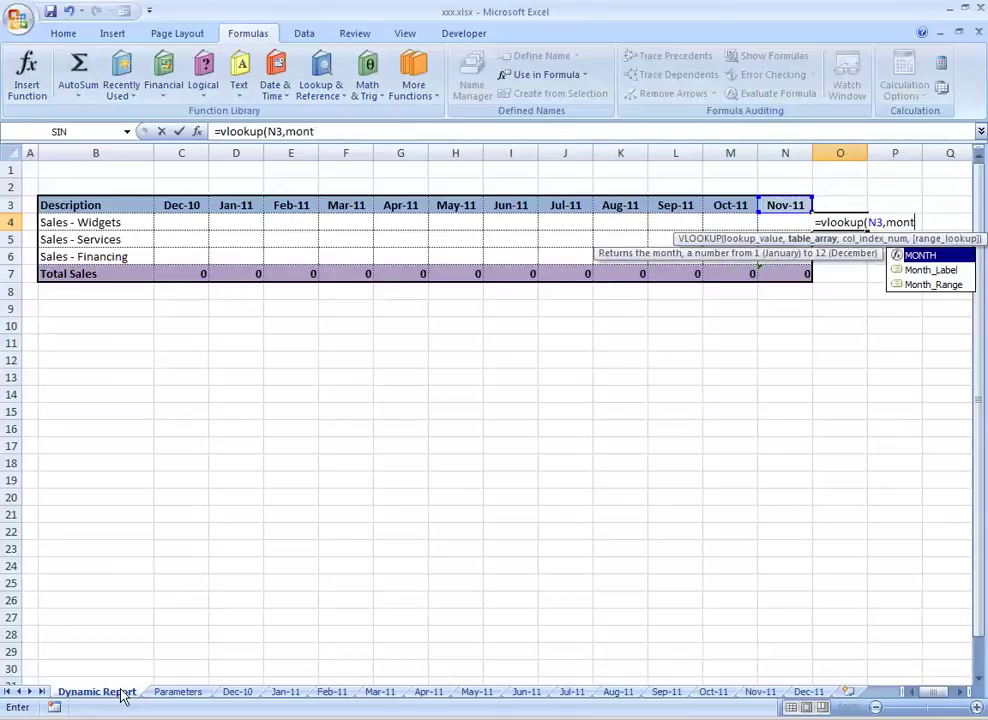
{"action": "type", "text": "h-"}
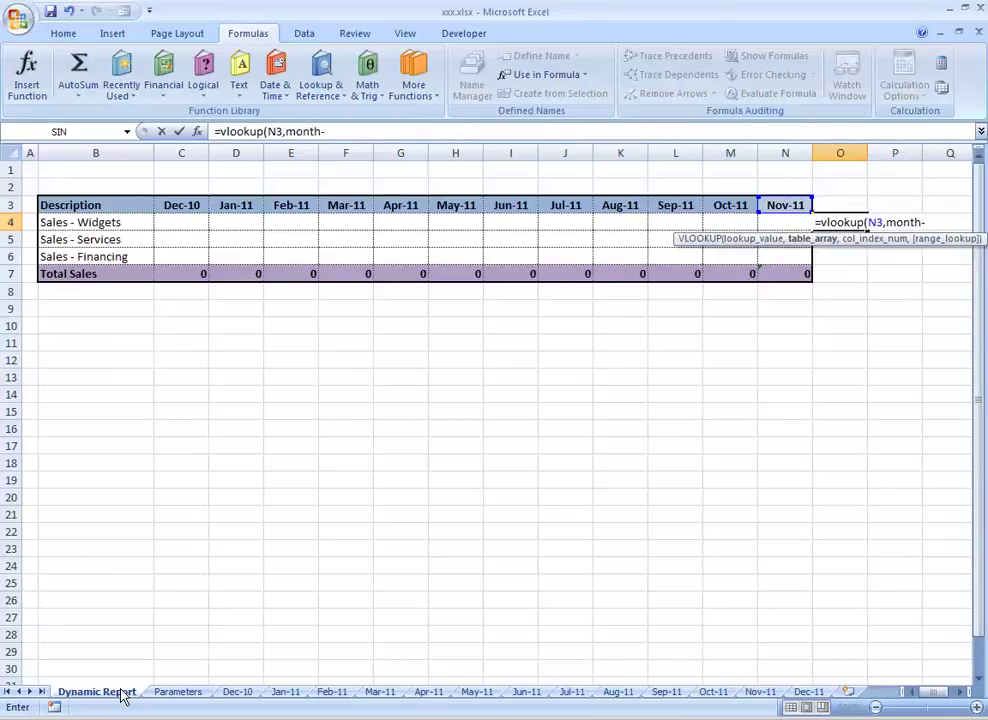
{"action": "key", "text": "BackSpace"}
{"action": "type", "text": "_ran"}
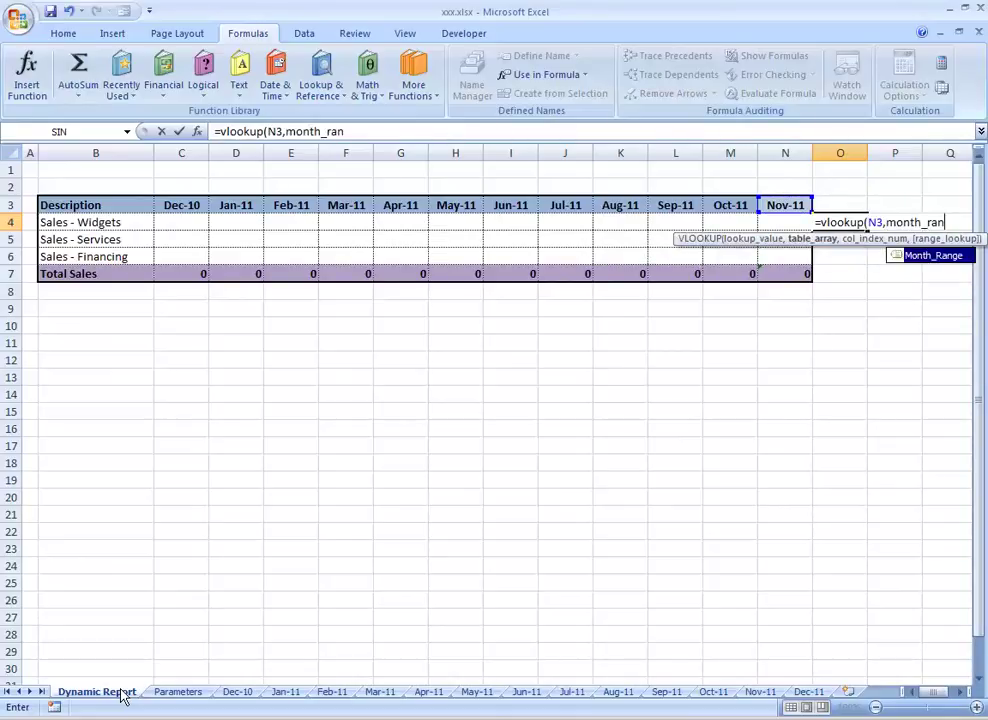
{"action": "type", "text": "ge,2"}
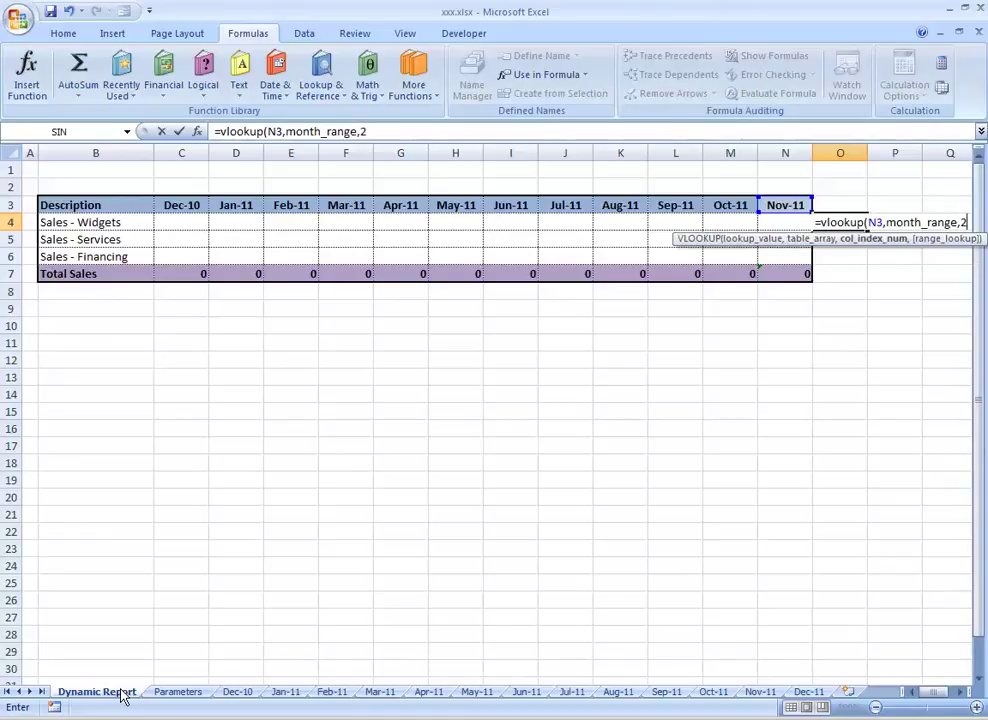
{"action": "type", "text": ")"}
{"action": "key", "text": "Return"}
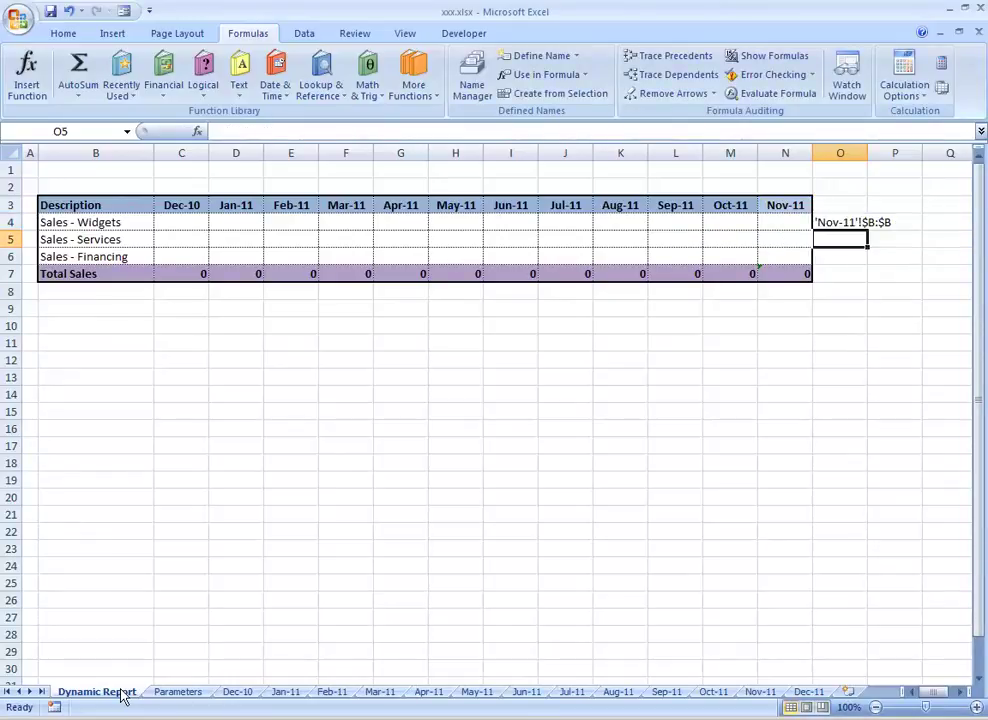
- Enter =VLOOKUP(N3,Month_Range,3) in P4, returning 'Nov-11'!$J:$J
{"action": "key", "text": "Up"}
{"action": "key", "text": "Right"}
{"action": "type", "text": "="}
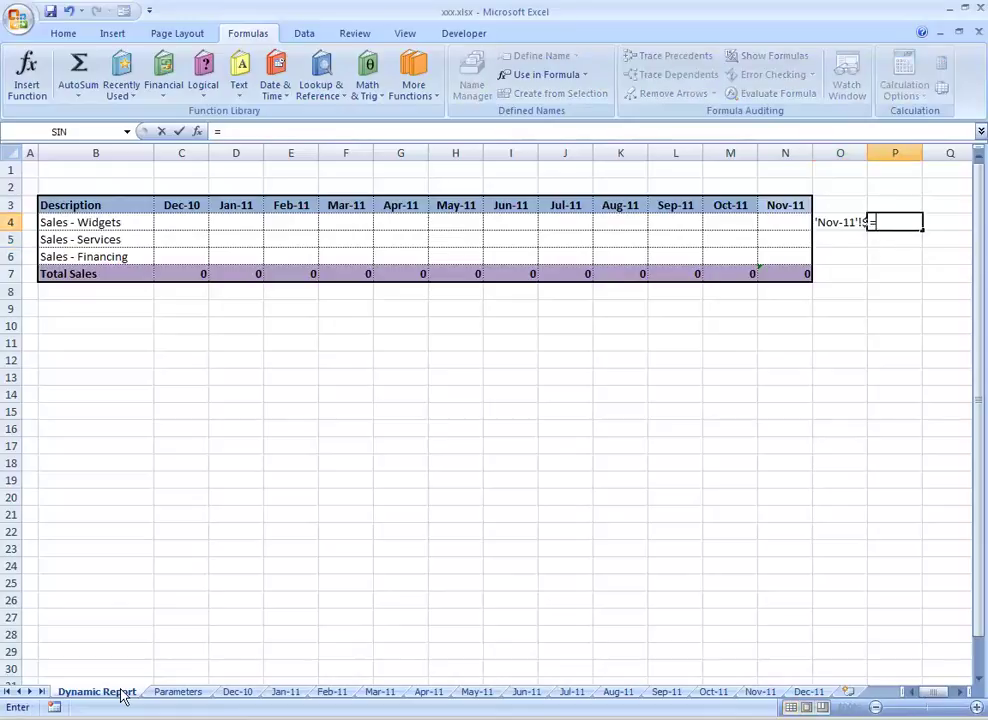
{"action": "type", "text": "vlookup"}
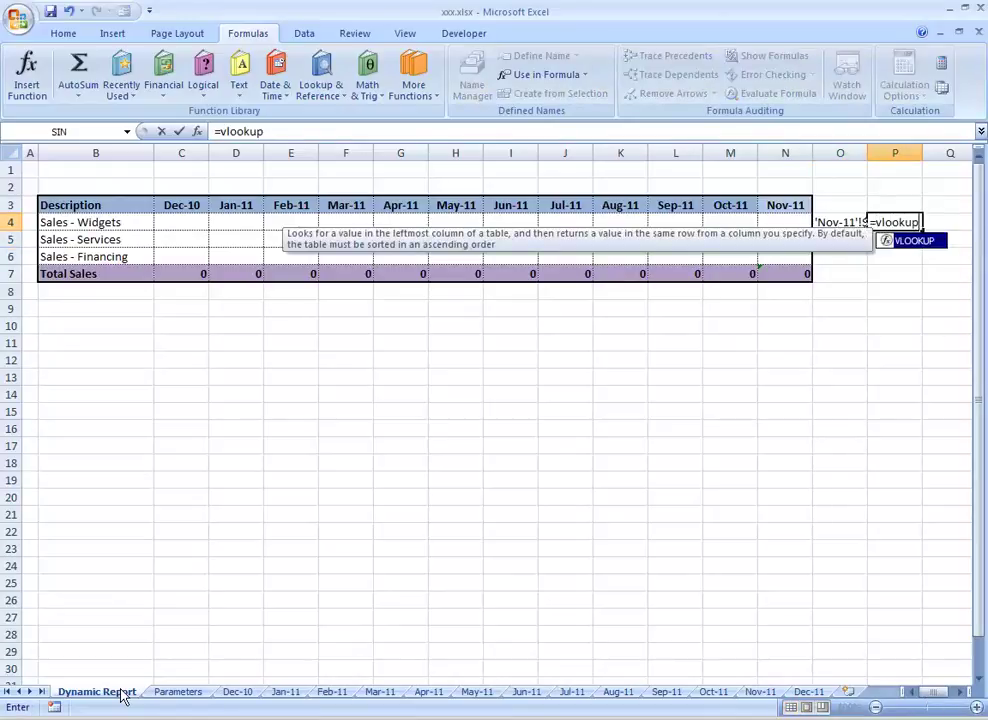
{"action": "type", "text": "(N3"}
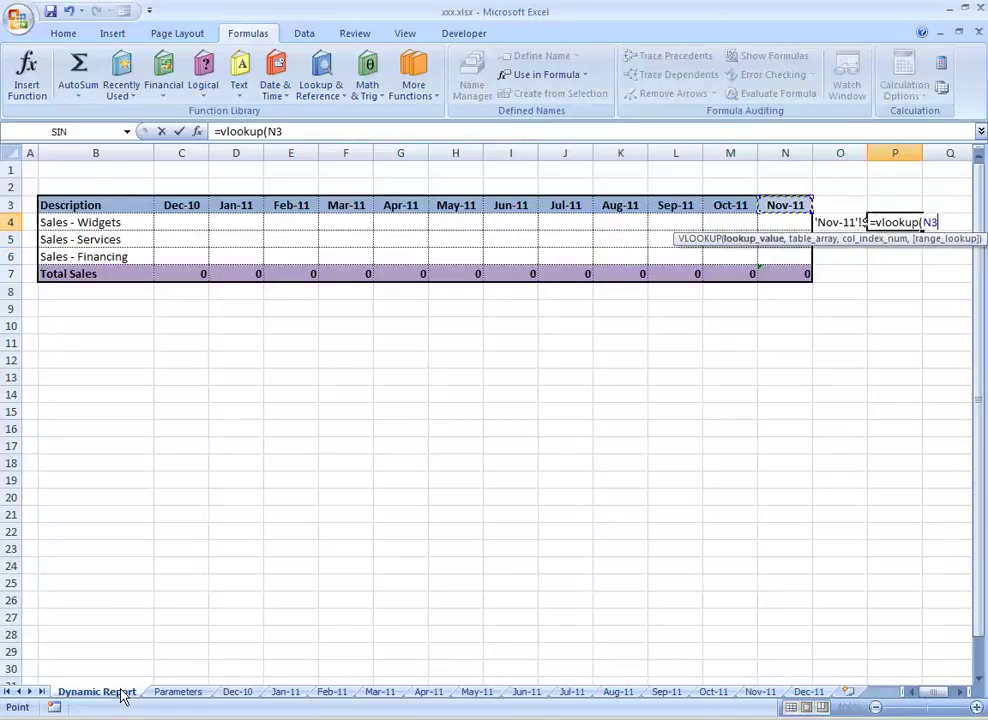
{"action": "type", "text": ",month"}
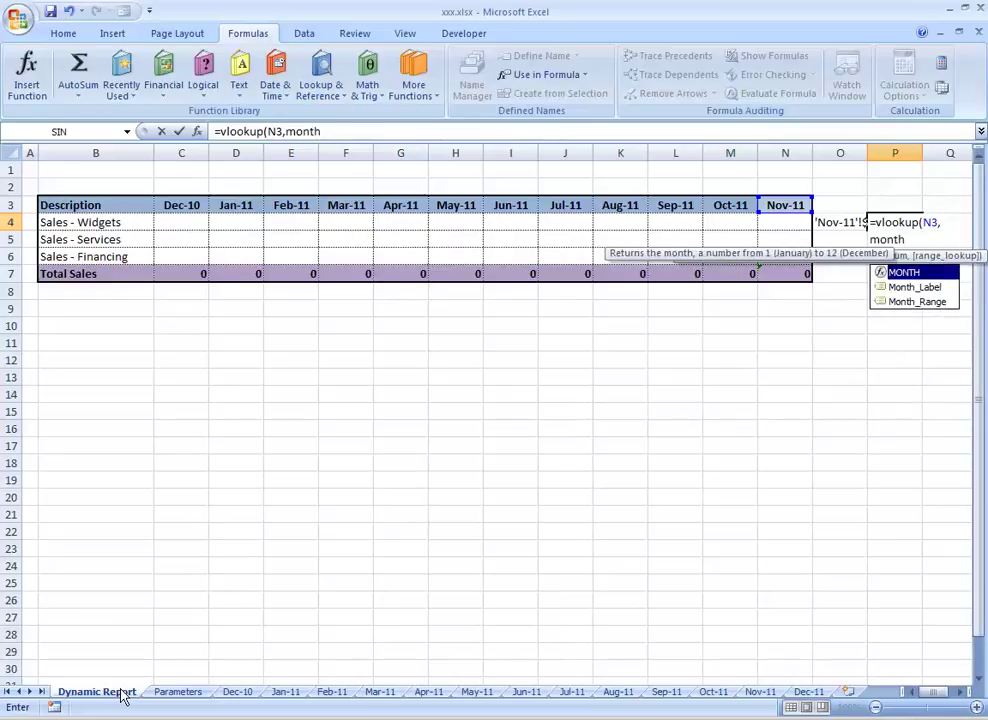
{"action": "type", "text": "_range"}
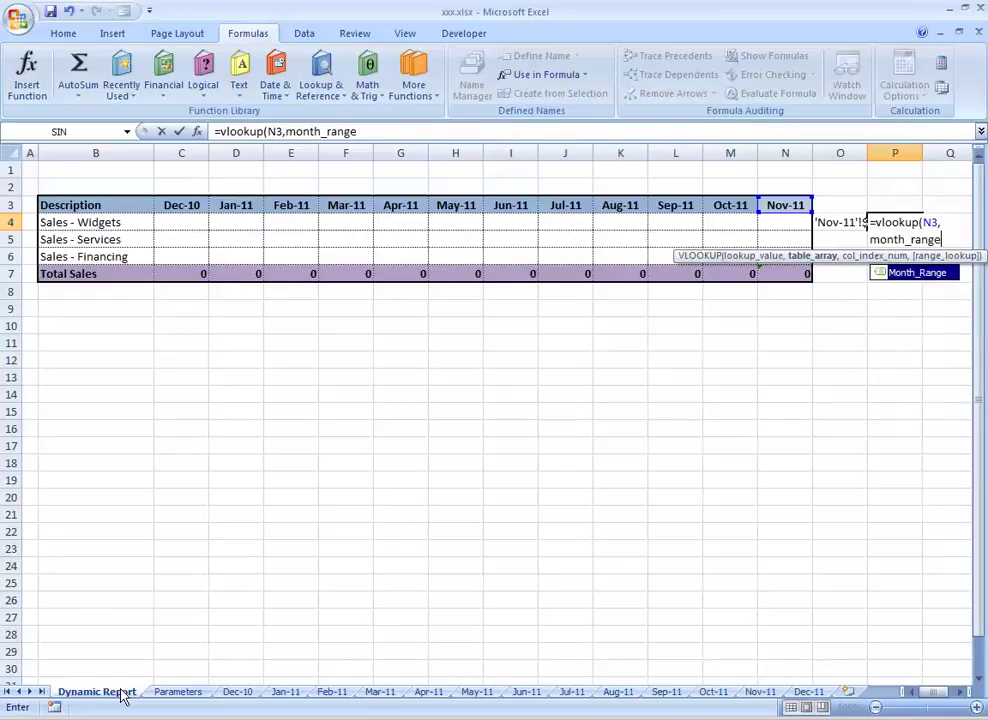
{"action": "type", "text": ",3)"}
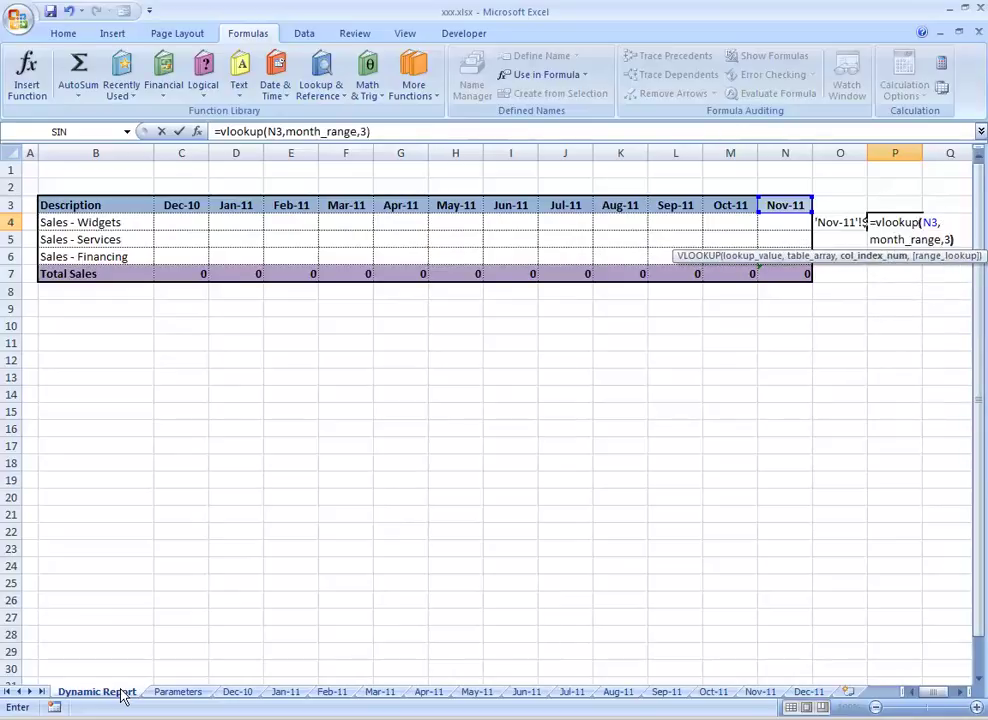
{"action": "key", "text": "Return"}
{"action": "key", "text": "Up"}
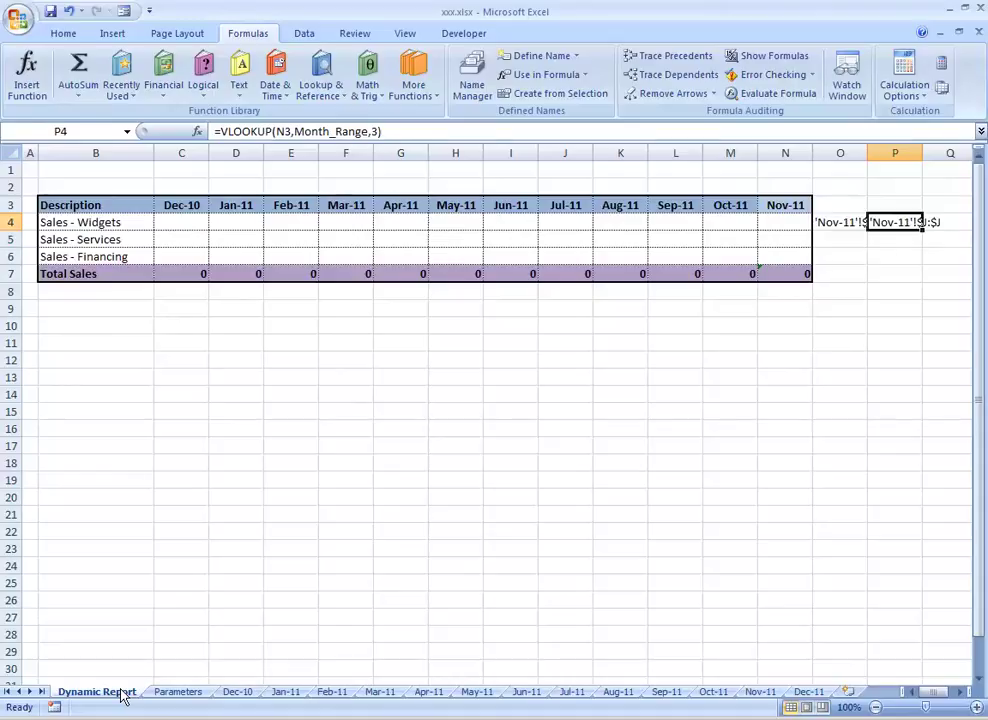
{"action": "key", "text": "Left"}
{"action": "key", "text": "Left"}
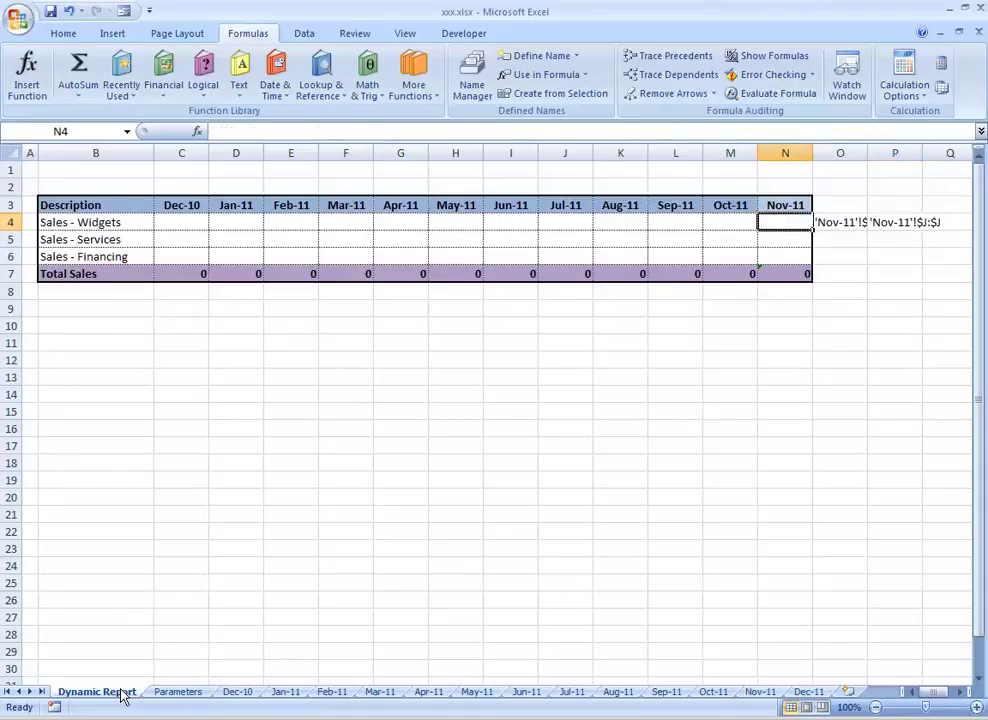
- Enter =SUMIF(INDIRECT(O4),B4,INDIRECT(P4)) in N4, giving 238 for Nov-11 widgets
{"action": "type", "text": "="}
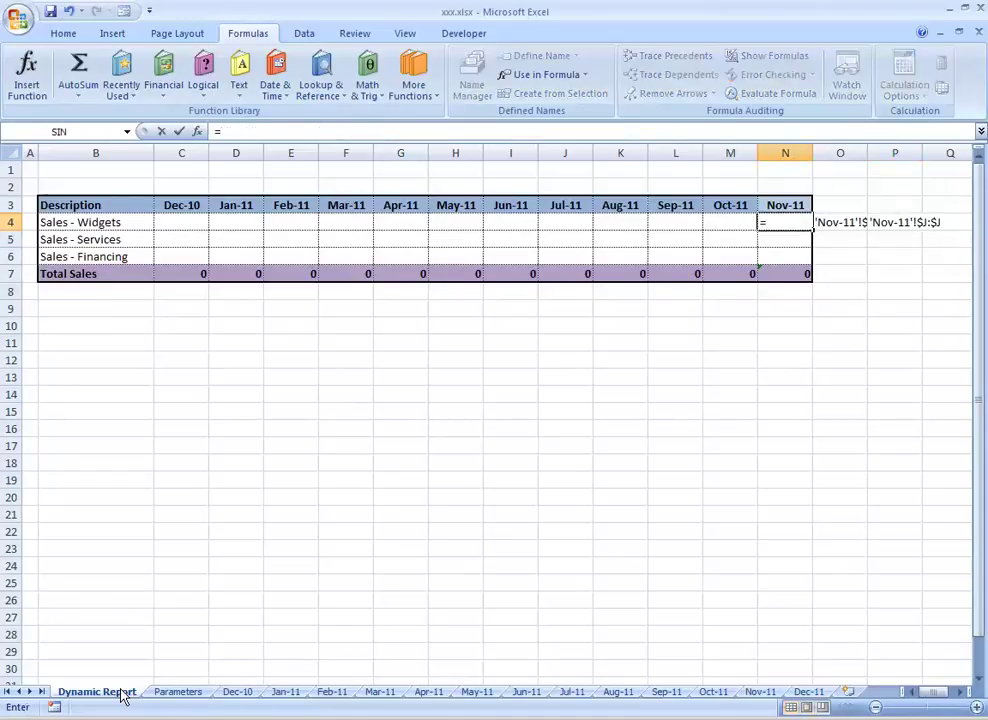
{"action": "type", "text": "sumif("}
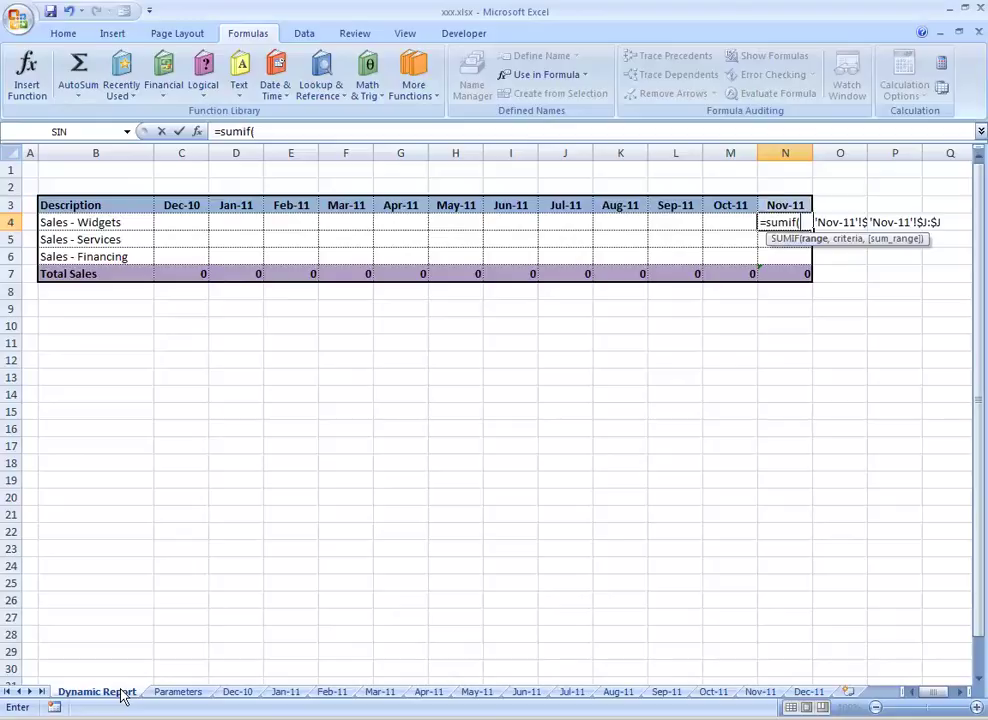
{"action": "type", "text": "ind"}
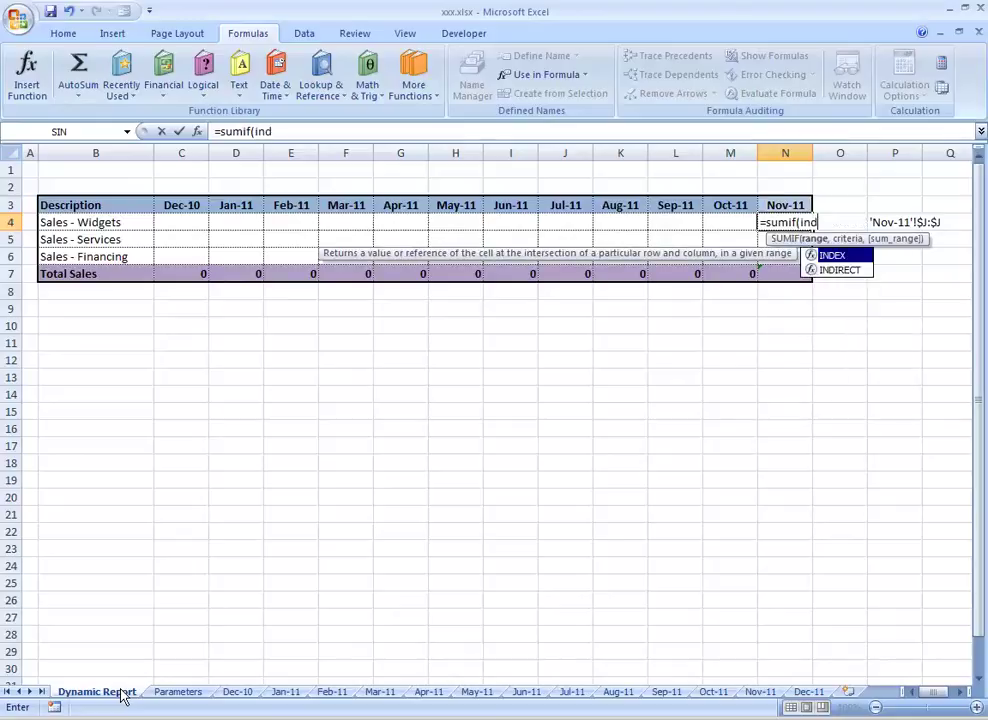
{"action": "type", "text": "irect"}
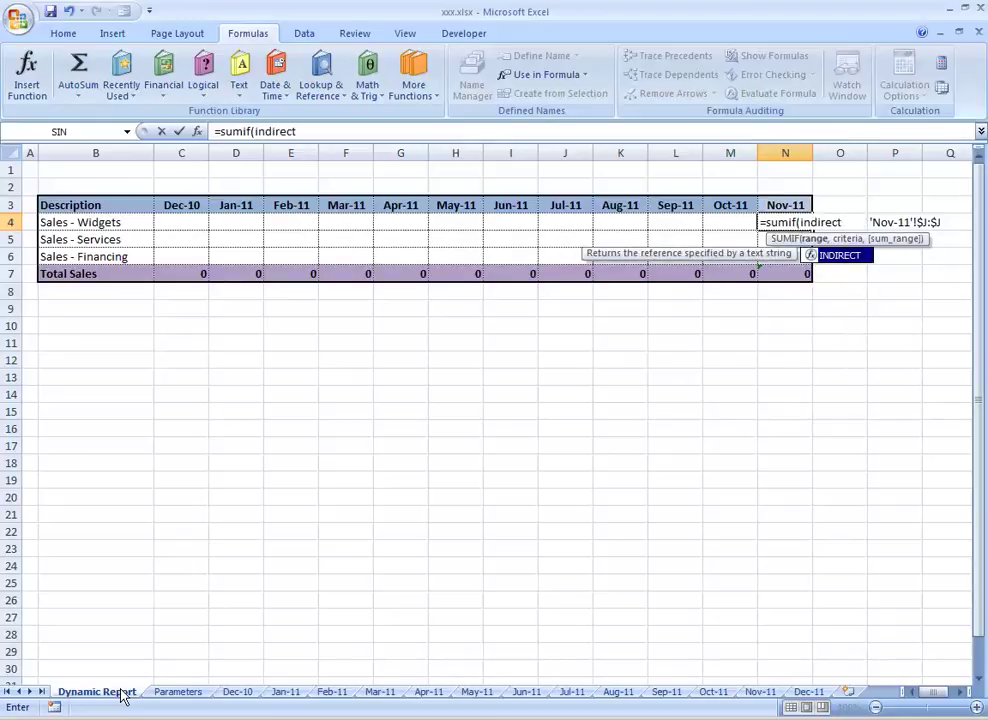
{"action": "type", "text": "("}
{"action": "key", "text": "Right"}
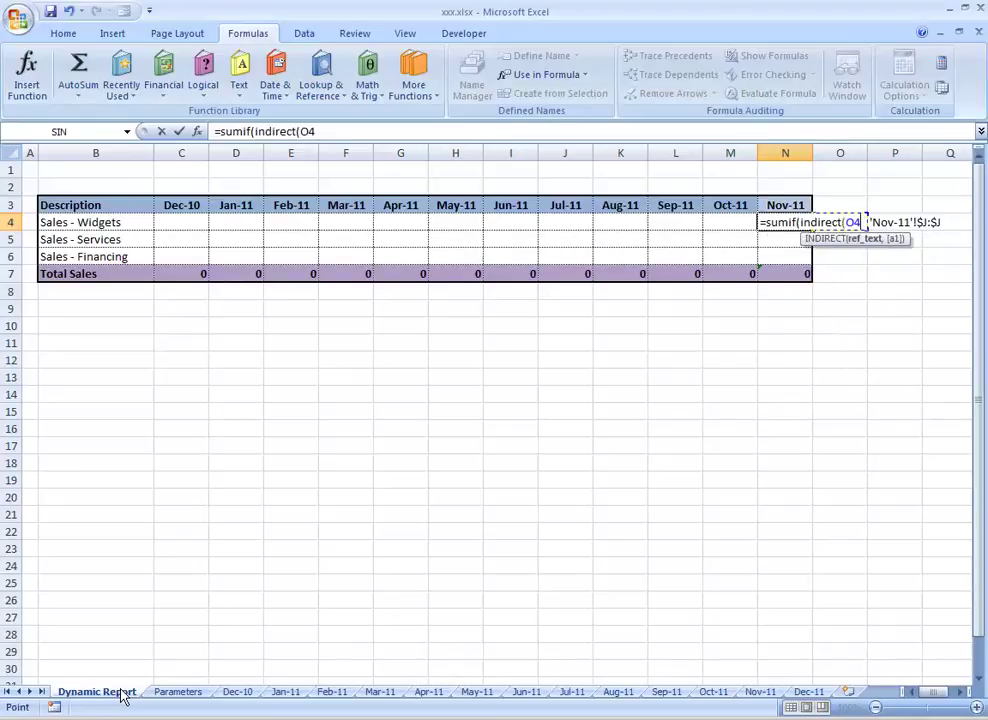
{"action": "type", "text": "),"}
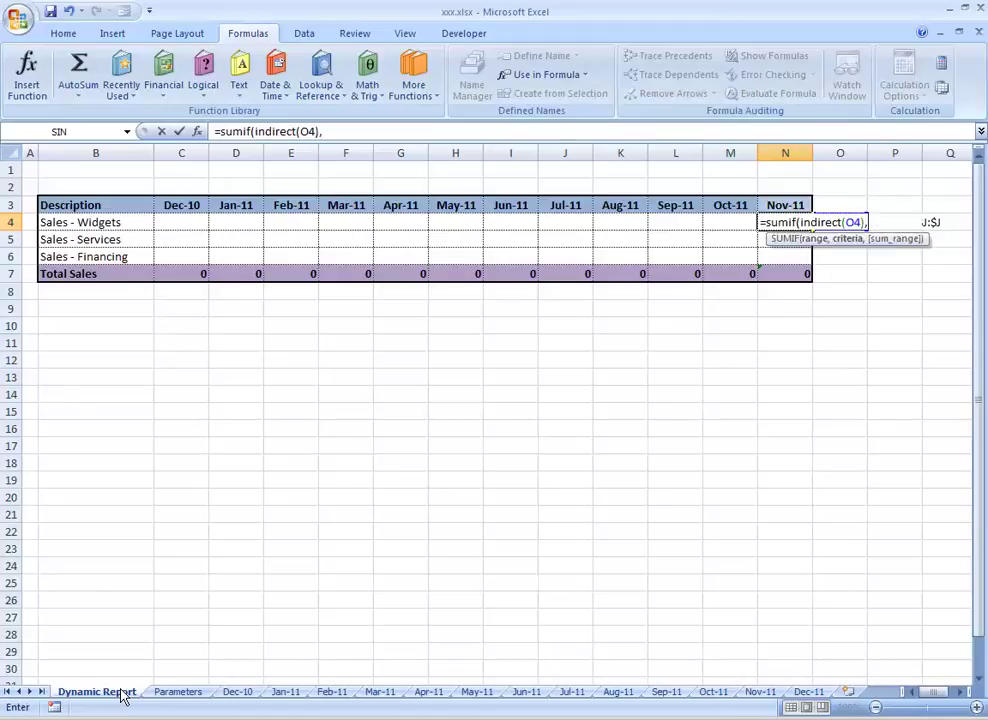
{"action": "left_click", "coordinate": [90, 223]}
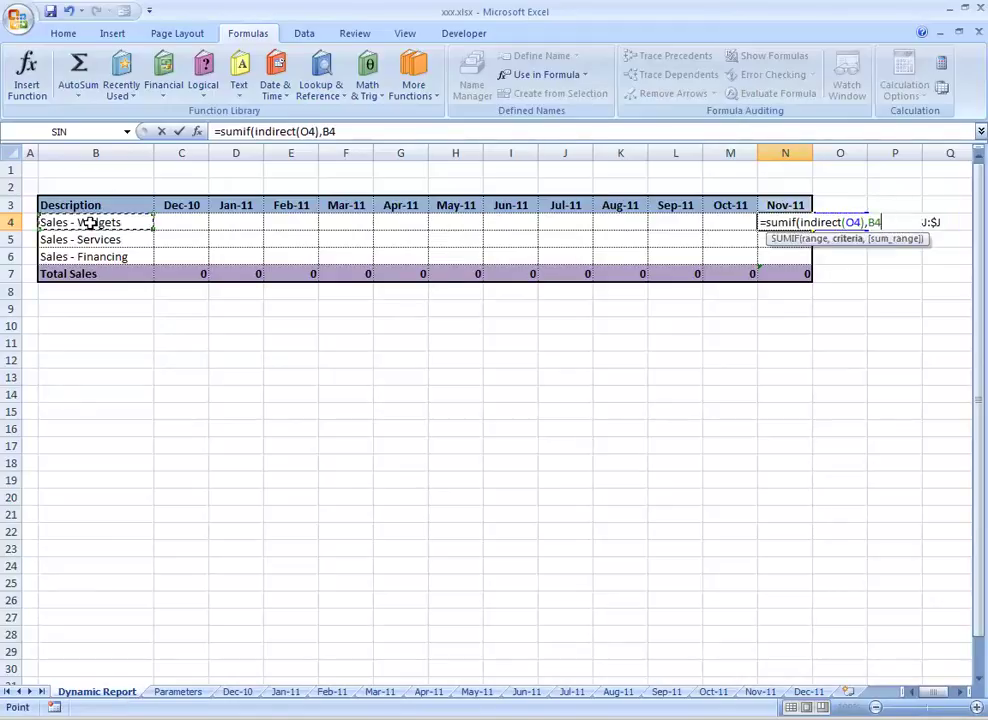
{"action": "type", "text": ","}
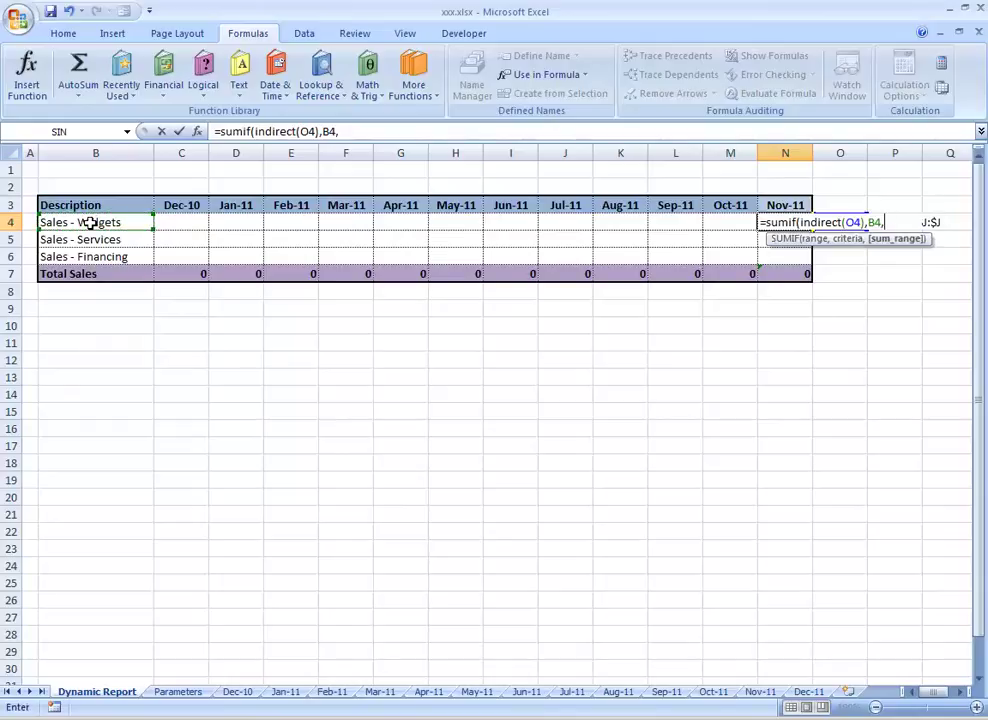
{"action": "type", "text": "indirect("}
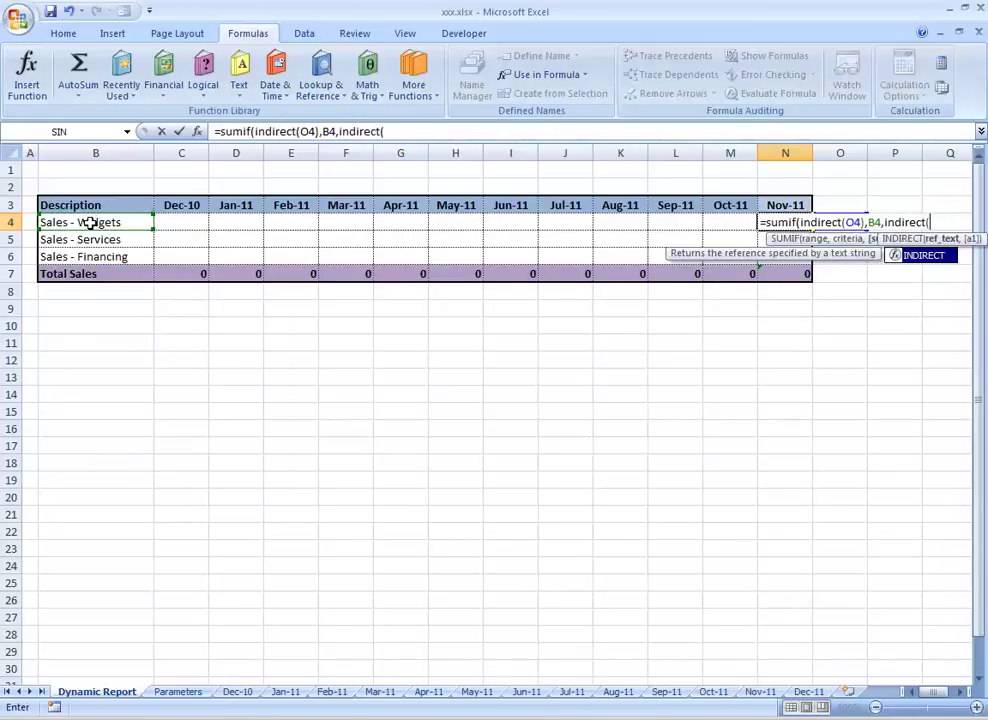
{"action": "left_click", "coordinate": [882, 204]}
{"action": "key", "text": "Down"}
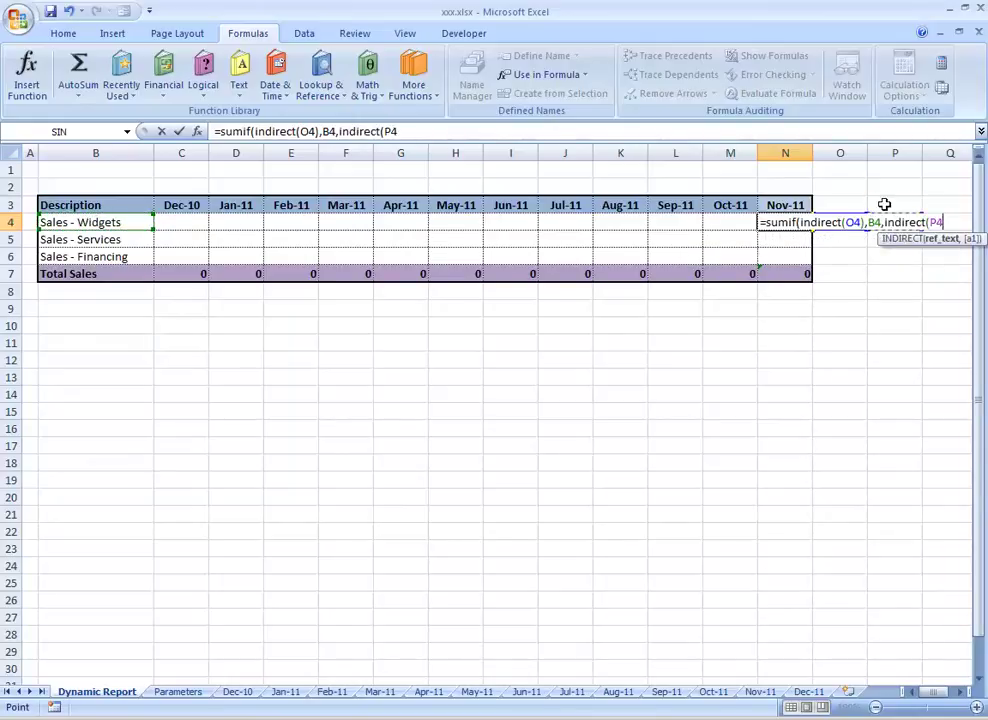
{"action": "type", "text": "))"}
{"action": "key", "text": "Return"}
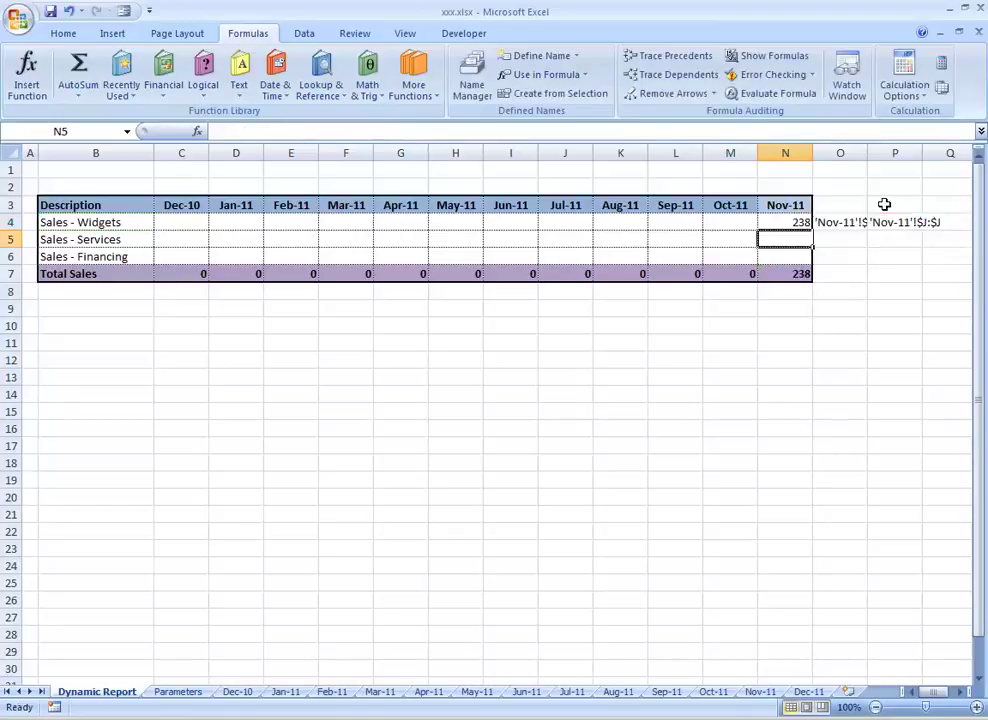
{"action": "key", "text": "Up"}
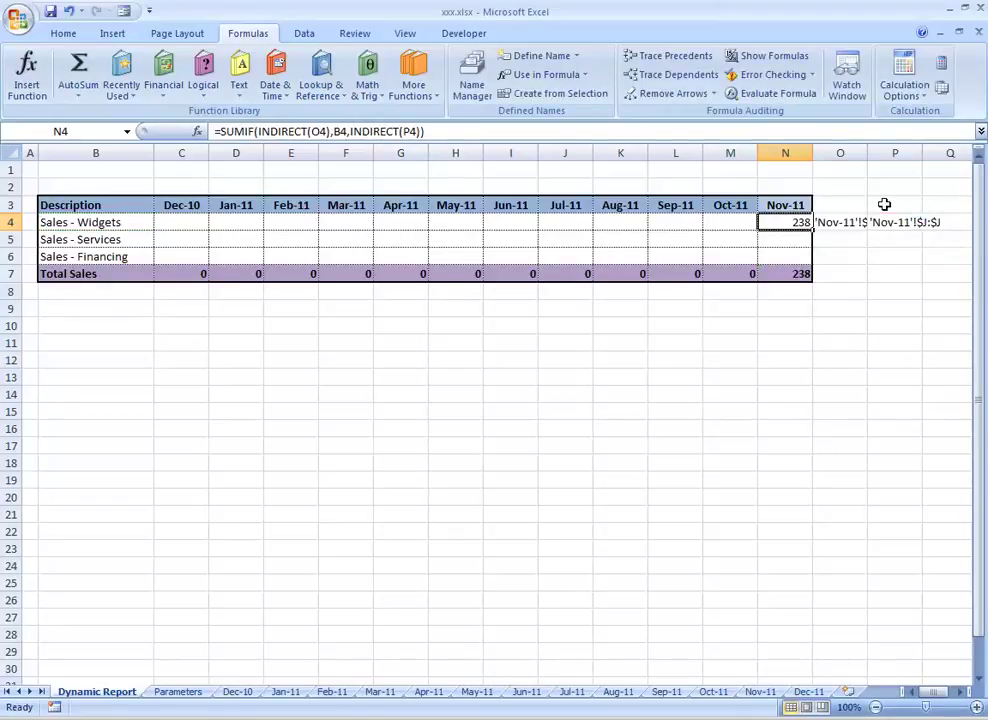
- Check the Nov-11 sheet's widgets total in J5, then set N3's report month to Dec-11
{"action": "left_click", "coordinate": [760, 692]}
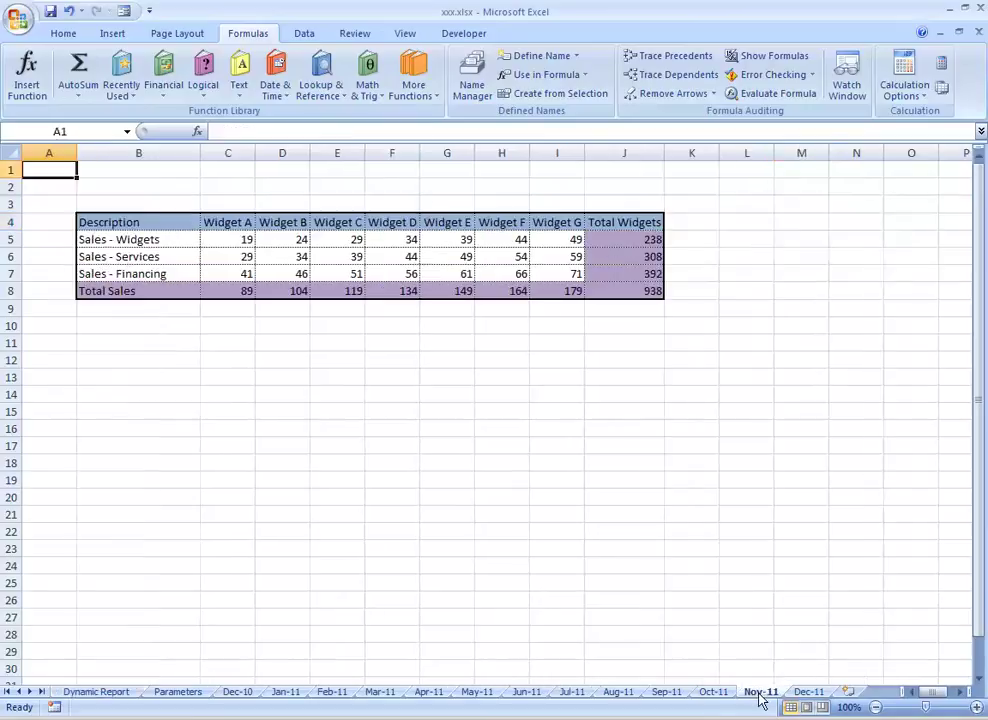
{"action": "left_click", "coordinate": [655, 240]}
{"action": "key", "text": "ctrl+Home"}
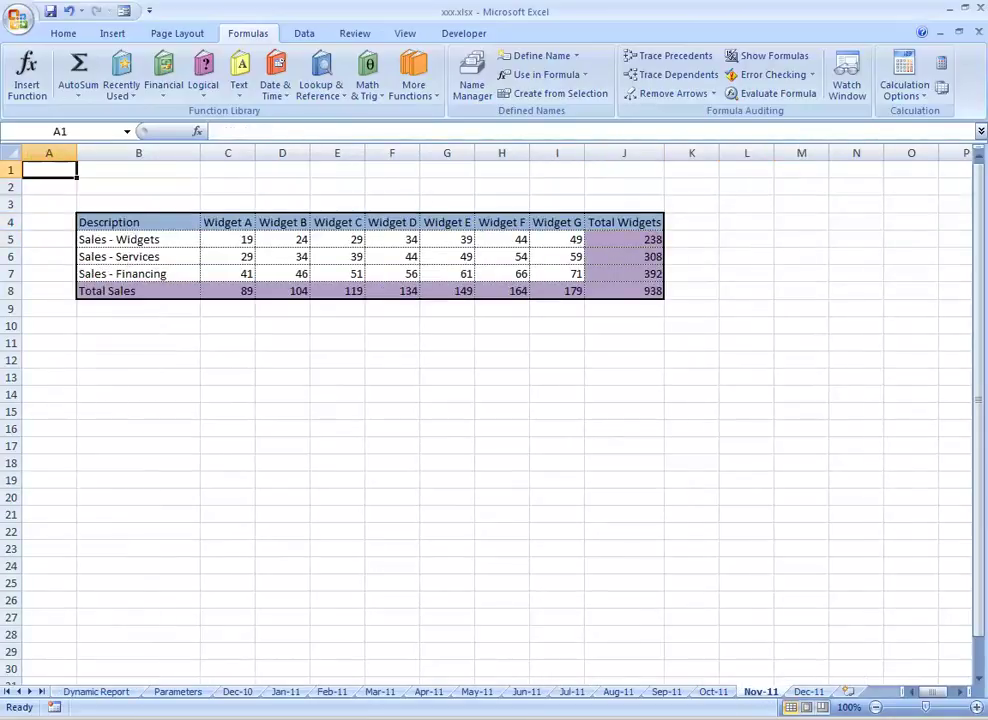
{"action": "left_click", "coordinate": [112, 697]}
{"action": "left_click", "coordinate": [788, 205]}
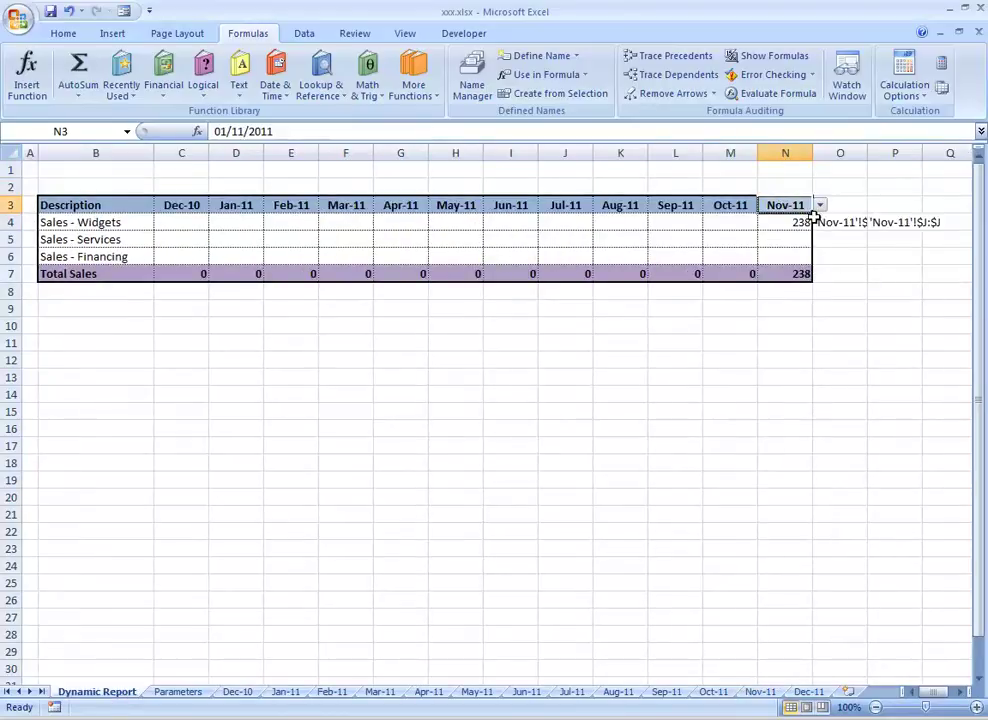
{"action": "left_click", "coordinate": [819, 204]}
{"action": "left_click", "coordinate": [810, 232]}
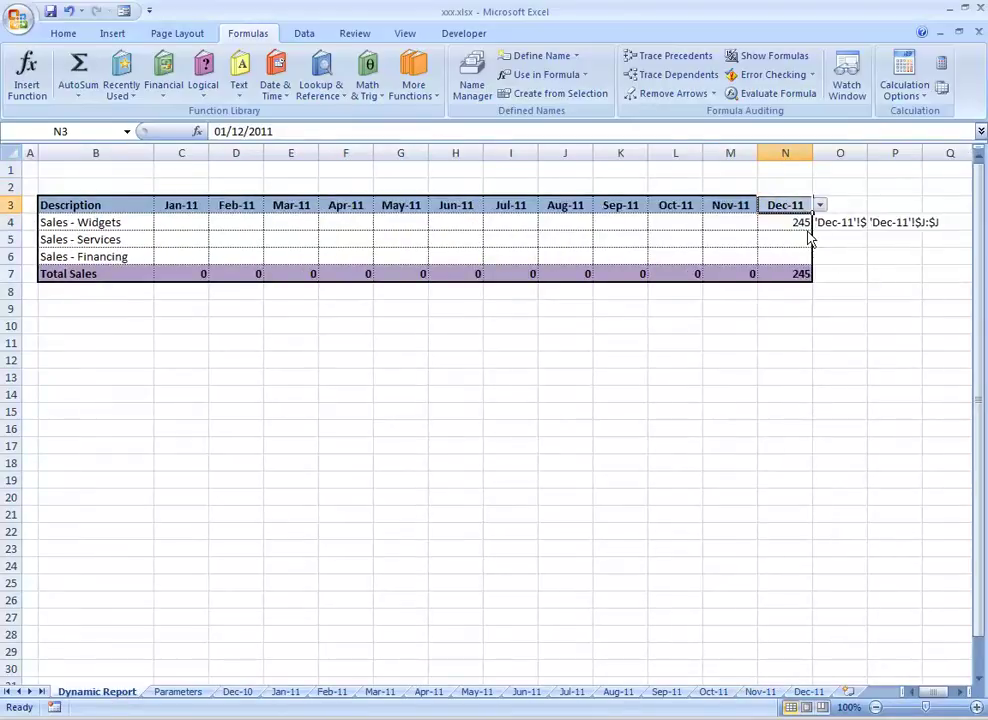
- Verify the Dec-11 sheet's J5 widgets total matches N4's 245
{"action": "left_click", "coordinate": [809, 693]}
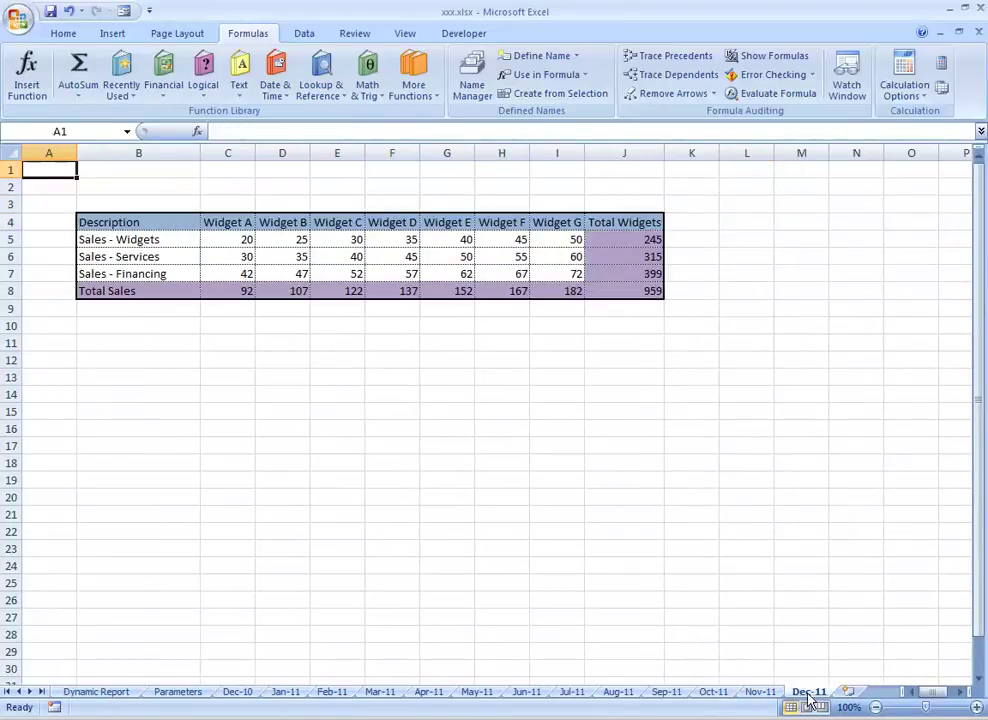
{"action": "left_click", "coordinate": [648, 242]}
{"action": "key", "text": "ctrl+Home"}
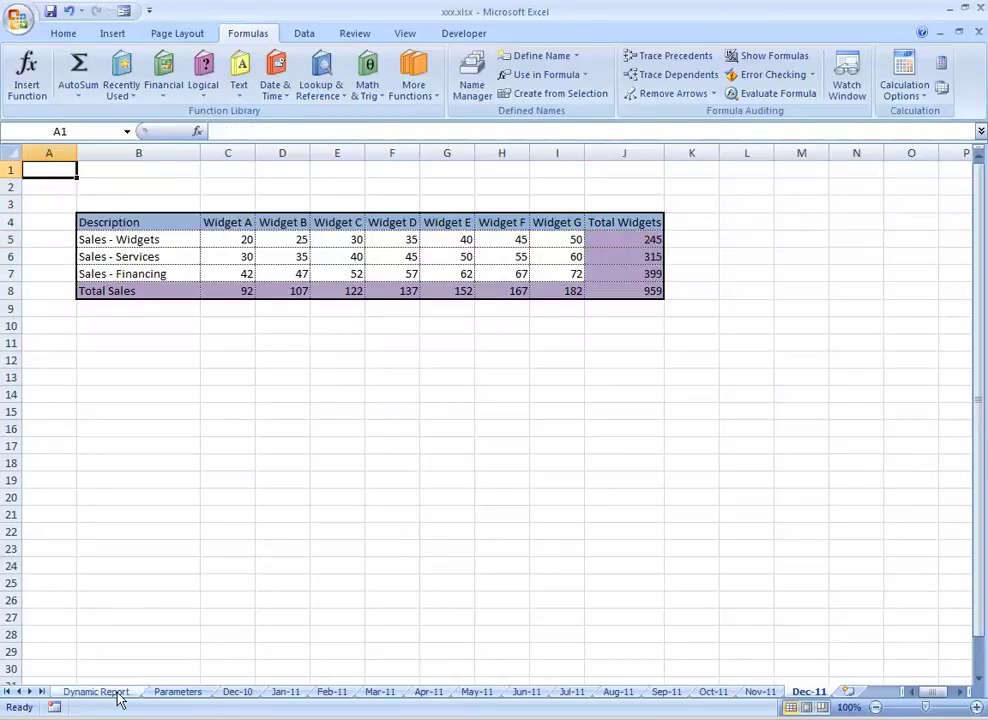
{"action": "left_click", "coordinate": [112, 692]}
- Replace the O4 reference in N4's SUMIF with O4's VLOOKUP expression
{"action": "left_click", "coordinate": [862, 221]}
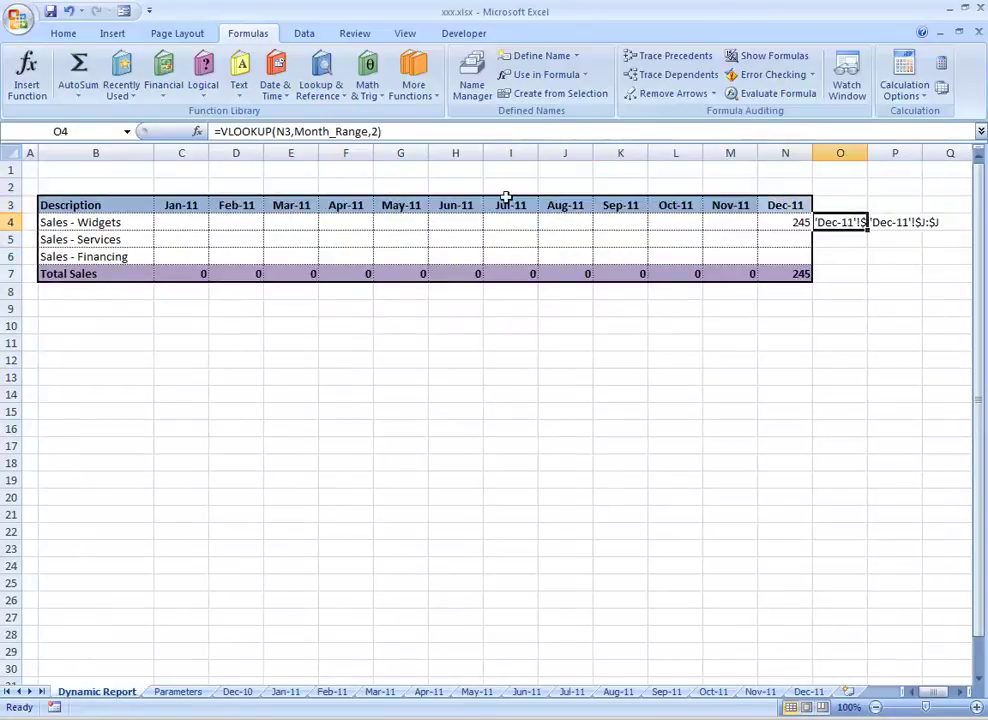
{"action": "left_click", "coordinate": [215, 131]}
{"action": "left_click_drag", "start_coordinate": [215, 131], "coordinate": [392, 132]}
{"action": "key", "text": "ctrl+c"}
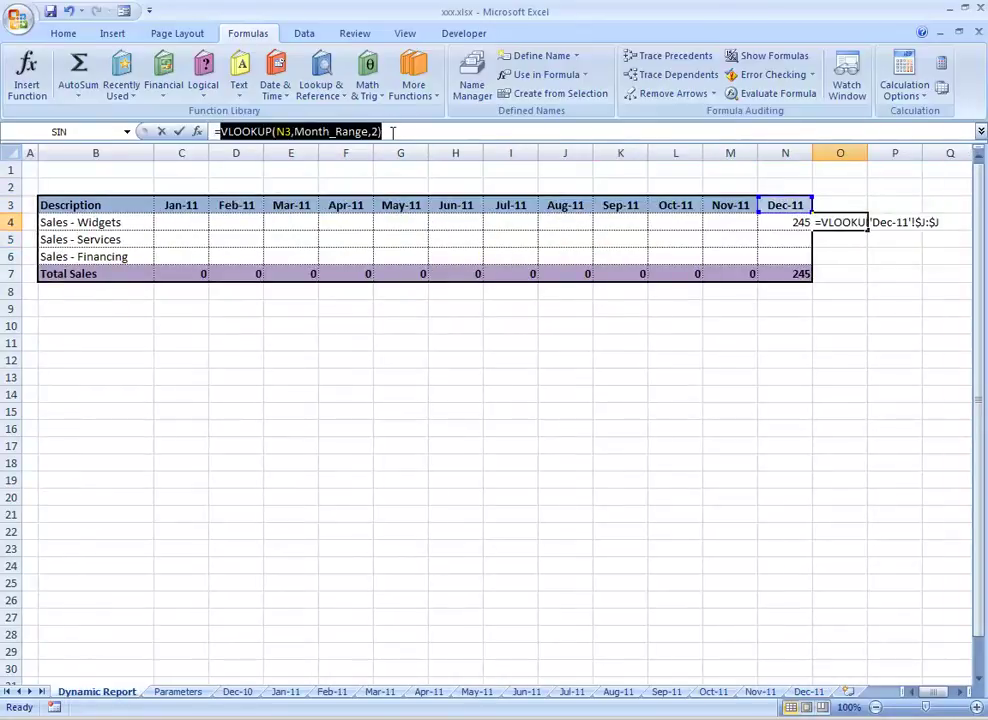
{"action": "key", "text": "alt+e"}
{"action": "key", "text": "Escape"}
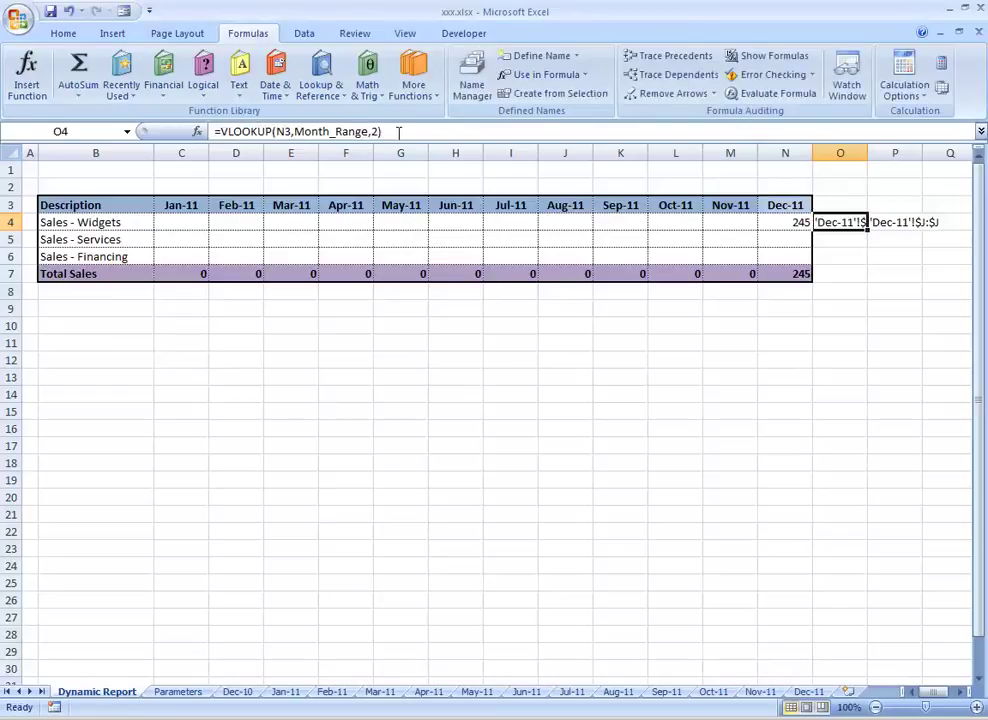
{"action": "left_click", "coordinate": [769, 221]}
{"action": "left_click", "coordinate": [322, 132]}
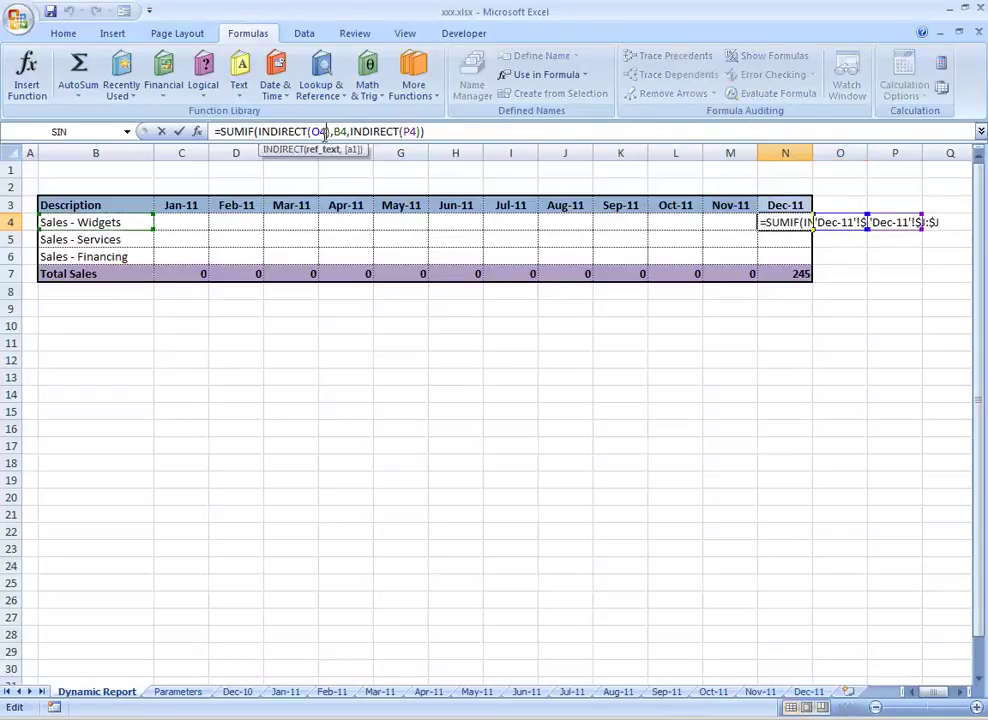
{"action": "key", "text": "ctrl+v"}
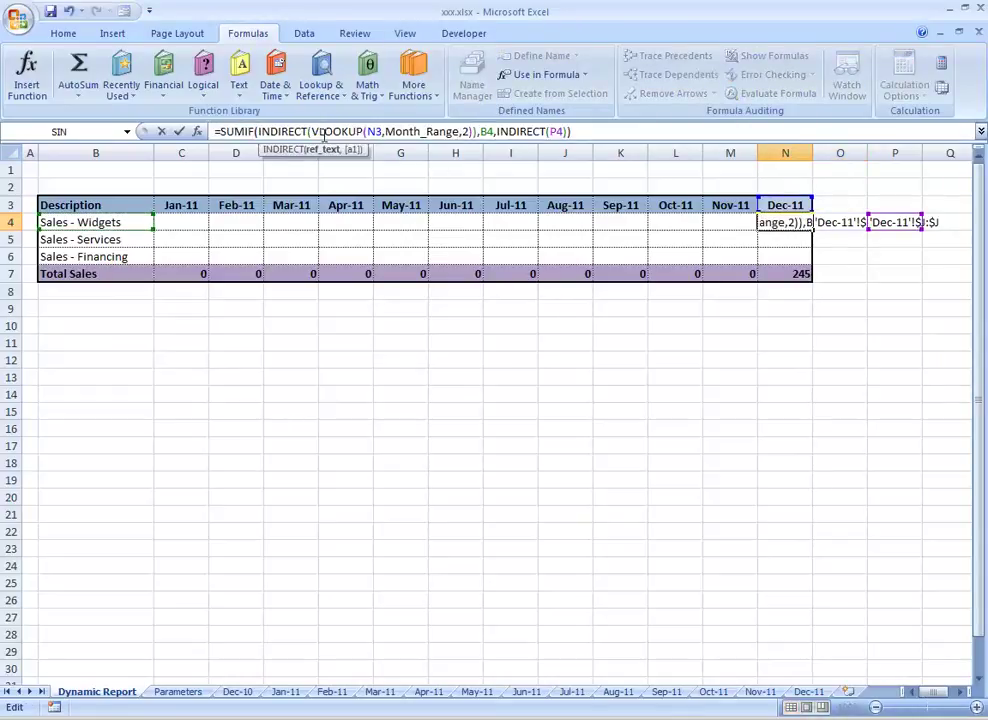
{"action": "key", "text": "Return"}
- Replace INDIRECT(P4)'s reference with VLOOKUP(N3,Month_Range,3), then clear helper cell P4
{"action": "left_click", "coordinate": [849, 221]}
{"action": "left_click", "coordinate": [884, 222]}
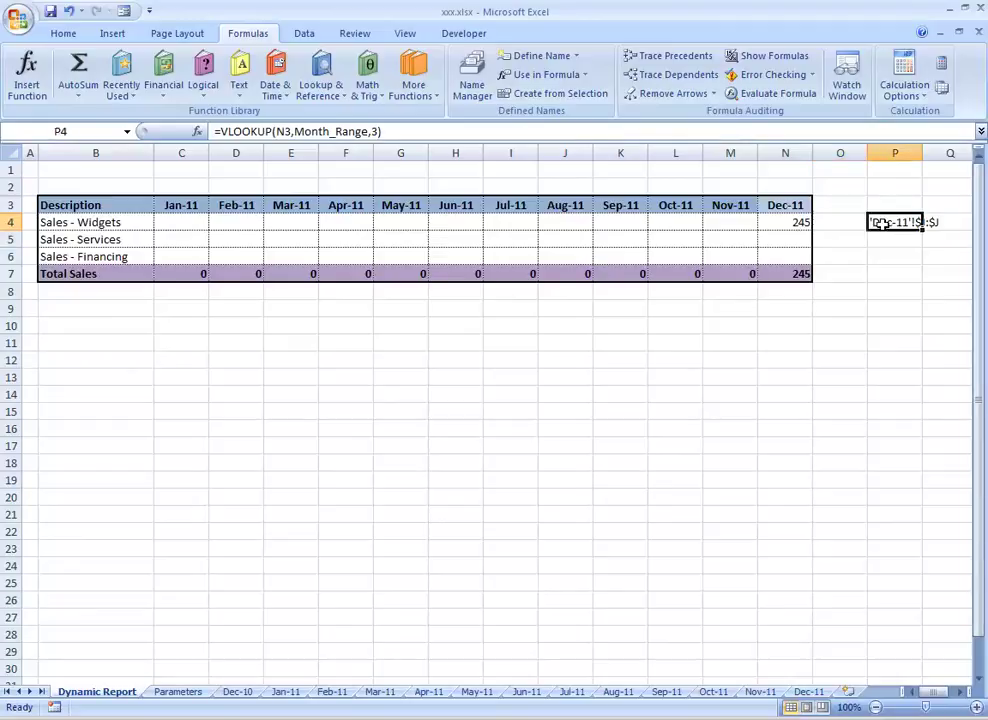
{"action": "left_click", "coordinate": [219, 131]}
{"action": "left_click_drag", "start_coordinate": [219, 131], "coordinate": [478, 130]}
{"action": "key", "text": "ctrl+c"}
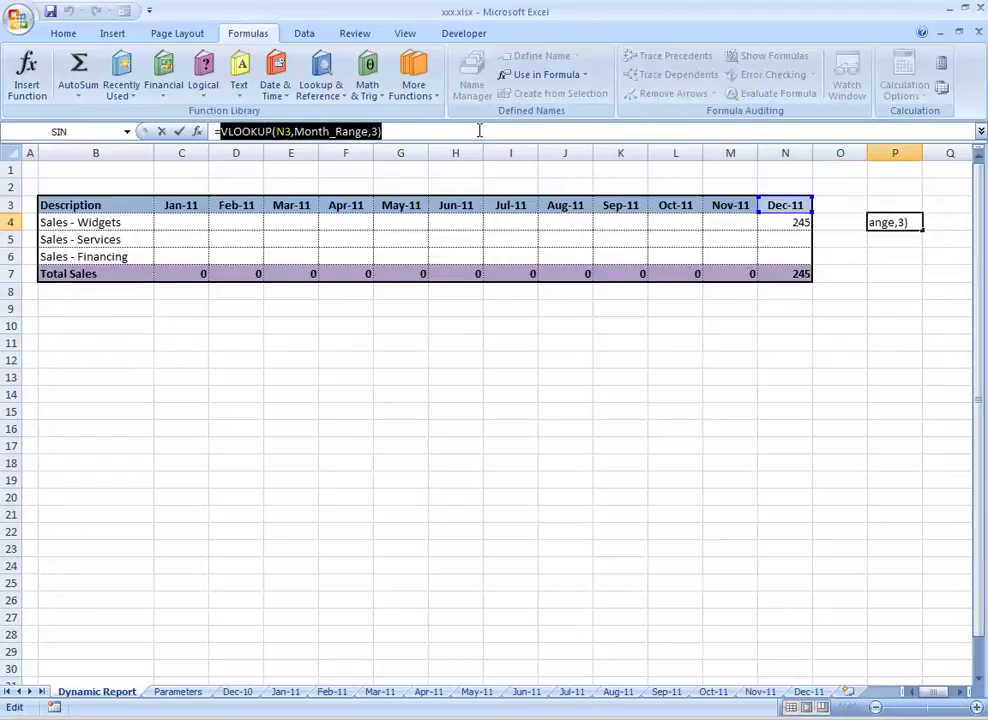
{"action": "key", "text": "Return"}
{"action": "left_click", "coordinate": [786, 224]}
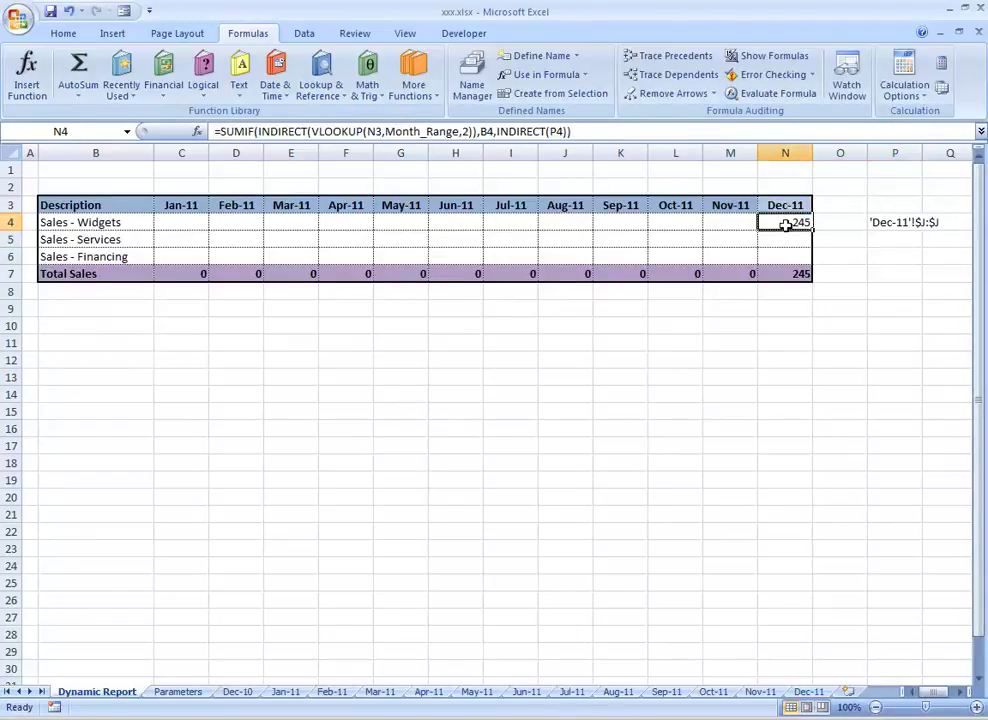
{"action": "left_click", "coordinate": [561, 131]}
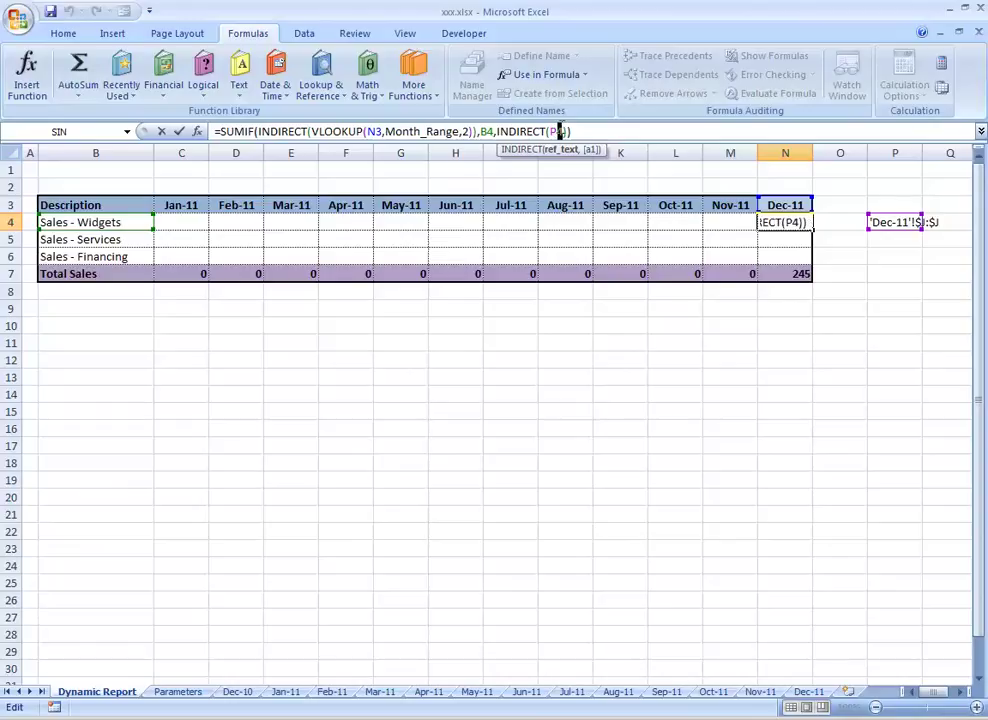
{"action": "key", "text": "ctrl+v"}
{"action": "key", "text": "Return"}
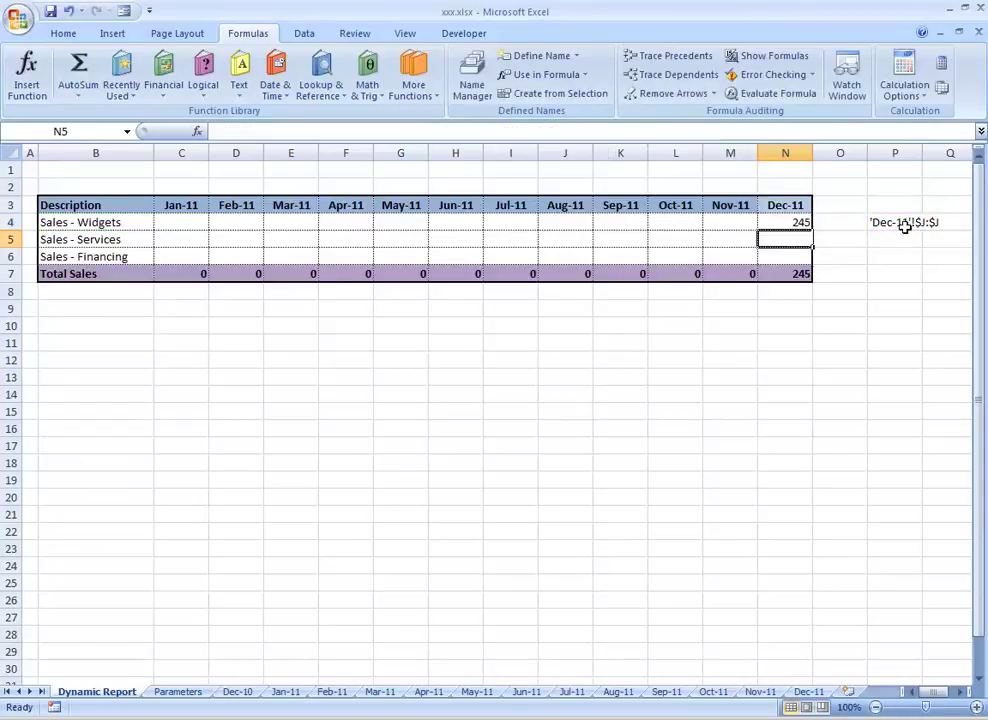
{"action": "left_click", "coordinate": [896, 222]}
{"action": "key", "text": "Delete"}
{"action": "left_click", "coordinate": [803, 221]}
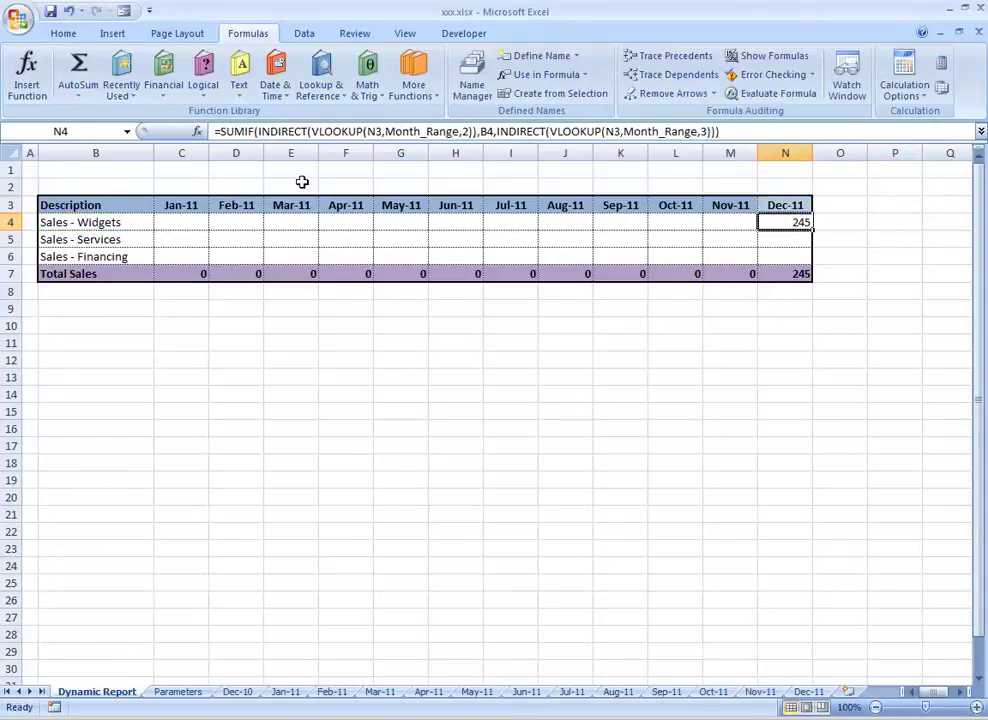
- Change N4's references to N$3 in both lookups and $B4 for the criteria, then copy N4
{"action": "left_click", "coordinate": [370, 131]}
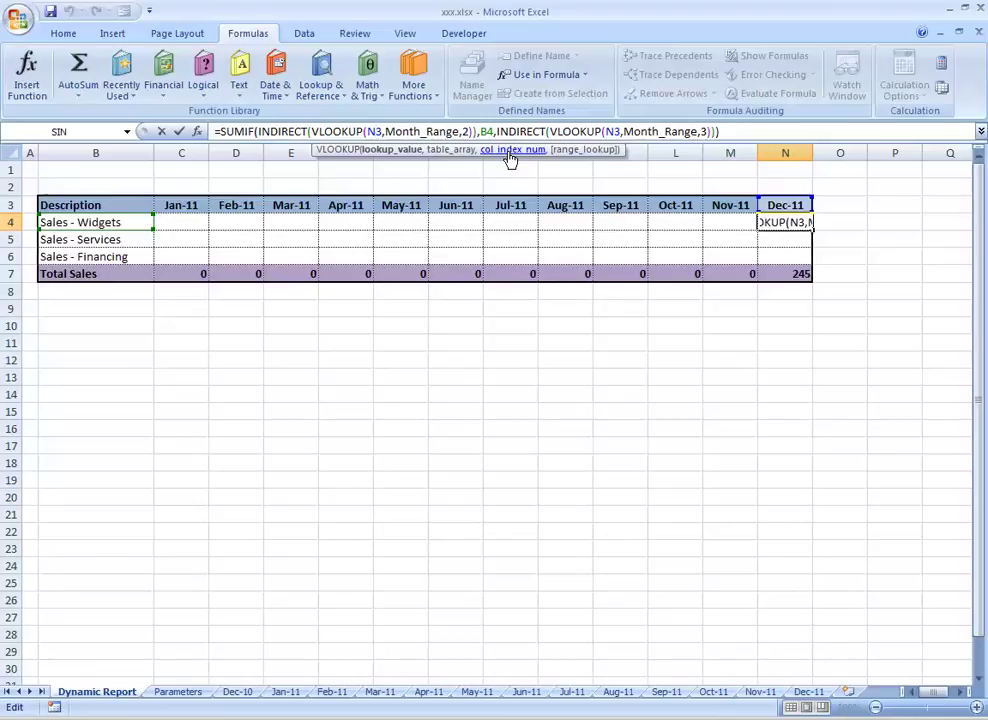
{"action": "type", "text": "$"}
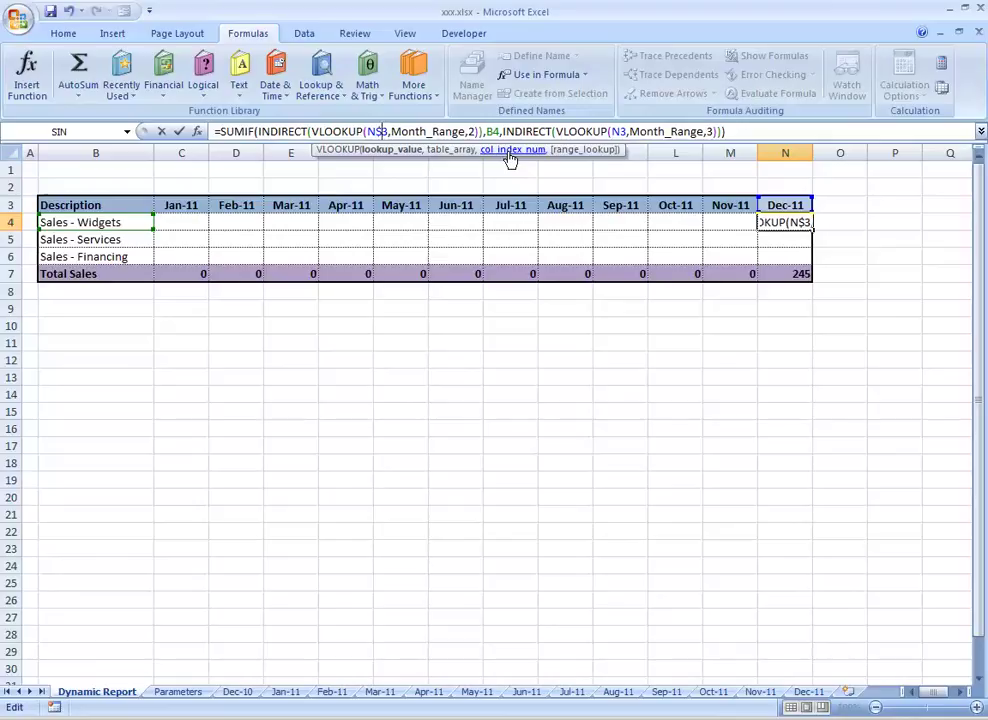
{"action": "left_click", "coordinate": [620, 131]}
{"action": "left_click", "coordinate": [620, 131]}
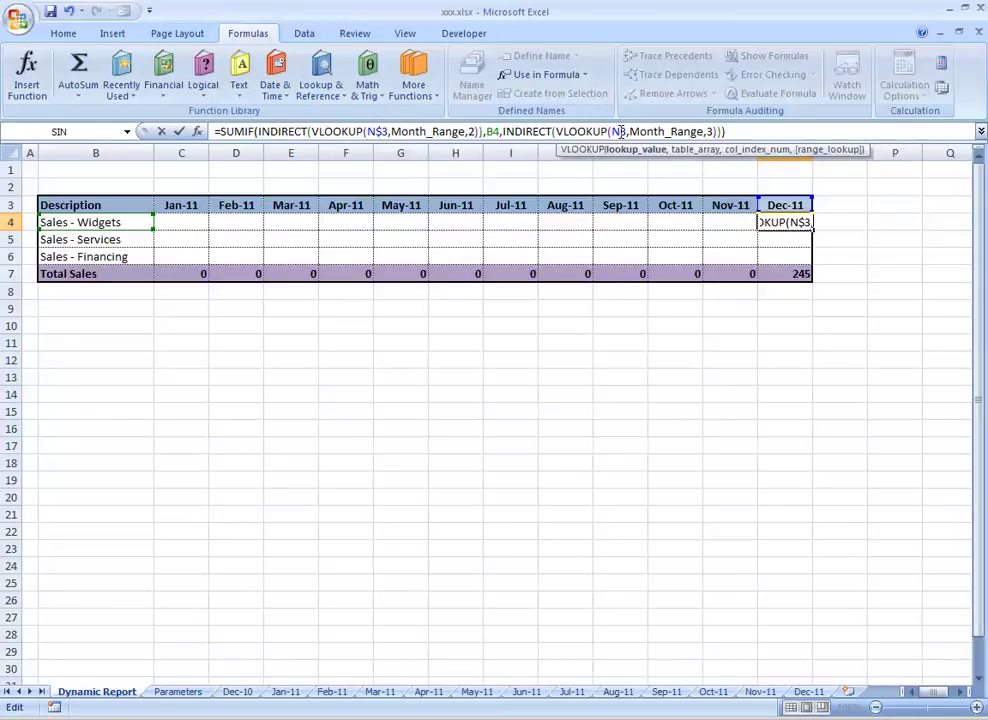
{"action": "type", "text": "$"}
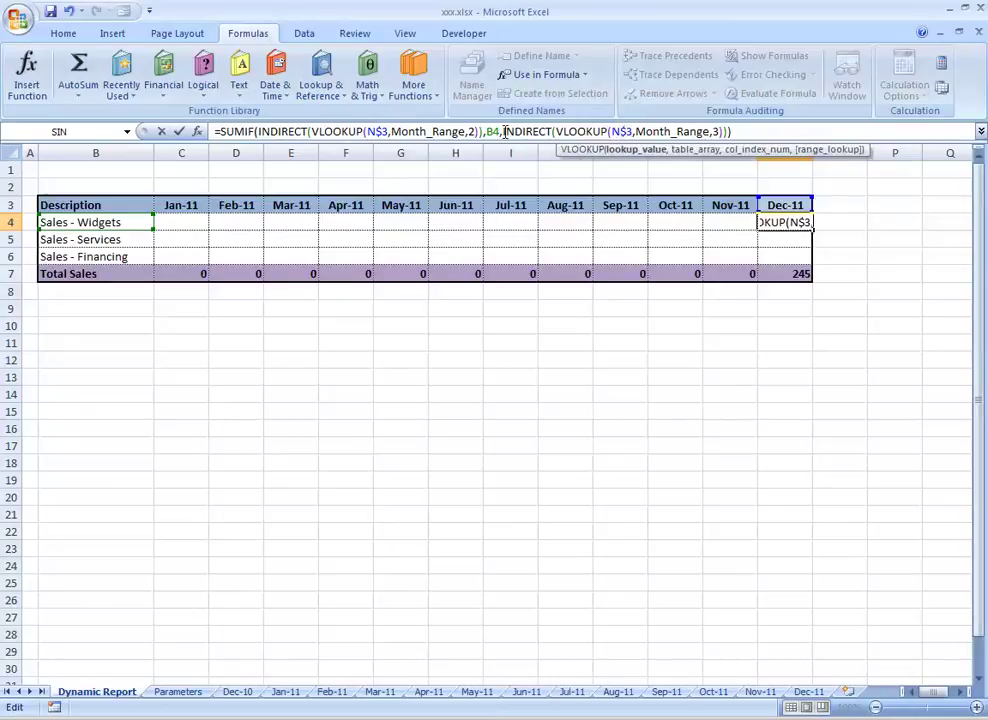
{"action": "left_click", "coordinate": [494, 131]}
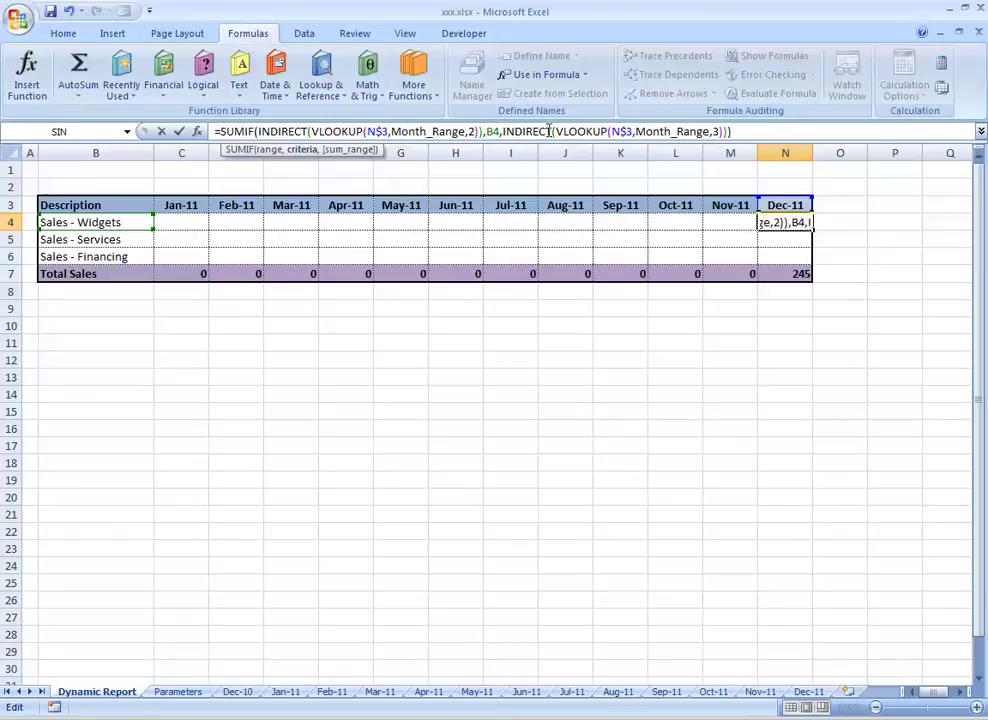
{"action": "type", "text": "$"}
{"action": "key", "text": "ctrl+Return"}
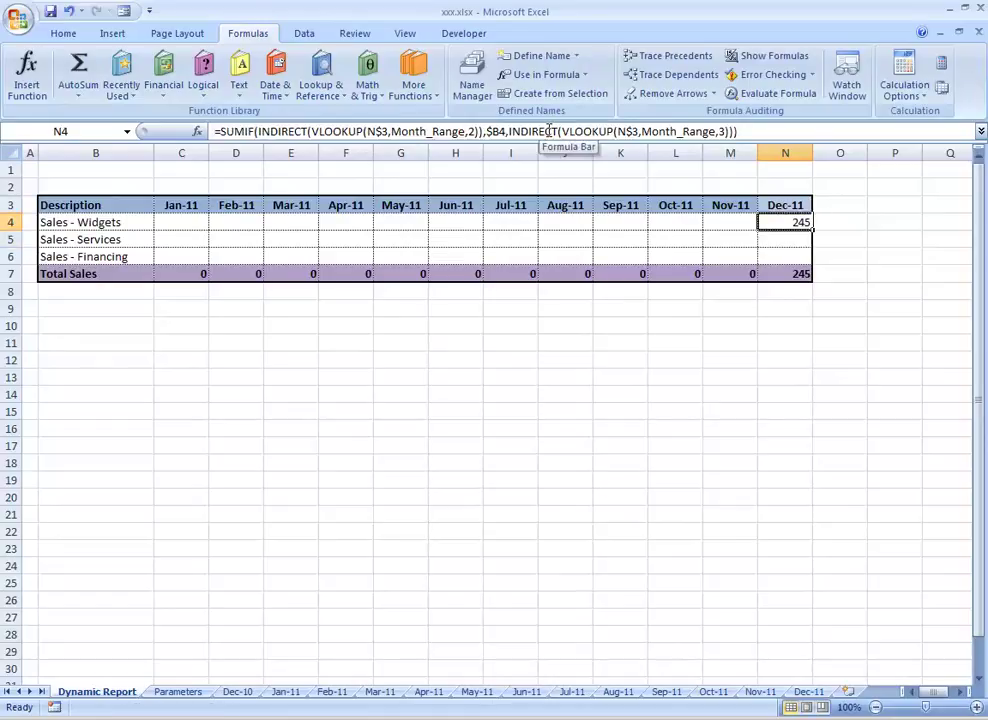
{"action": "key", "text": "ctrl+c"}
- Paste N4's formula as formulas only across C4:N6, giving totals from 756 to 959
{"action": "key", "text": "Left"}
{"action": "key", "text": "Left"}
{"action": "key", "text": "Left"}
{"action": "key", "text": "Left"}
{"action": "key", "text": "Left"}
{"action": "key", "text": "Left"}
{"action": "key", "text": "Left"}
{"action": "key", "text": "Left"}
{"action": "key", "text": "Left"}
{"action": "key", "text": "Left"}
{"action": "key", "text": "Left"}
{"action": "key", "text": "shift+Down"}
{"action": "key", "text": "shift+Right"}
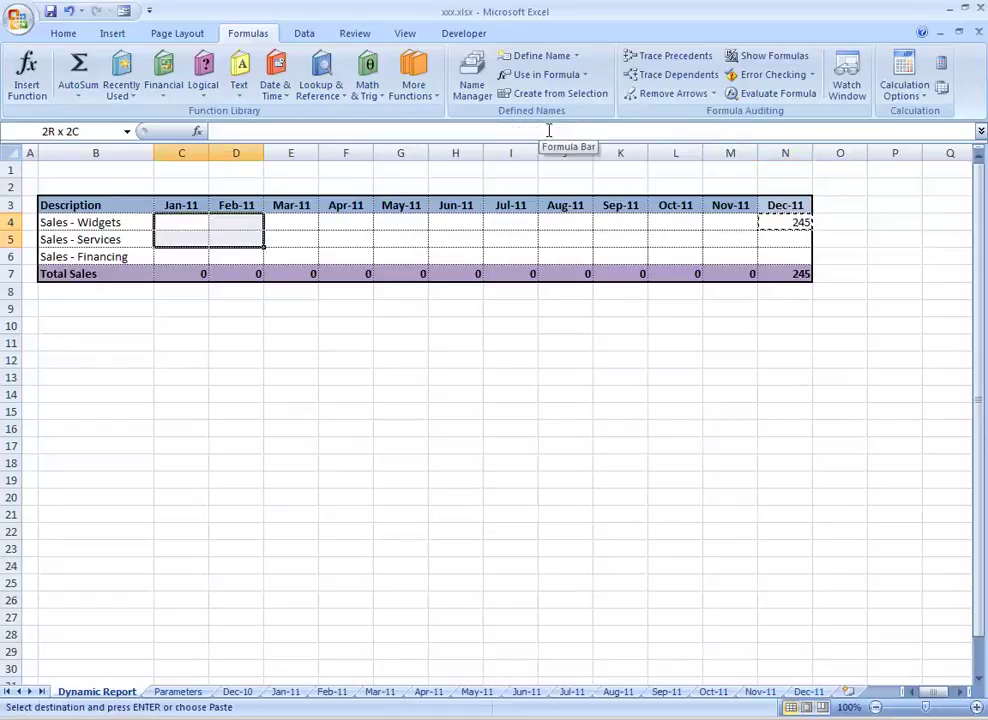
{"action": "key", "text": "shift+Down"}
{"action": "key", "text": "shift+Right"}
{"action": "key", "text": "shift+Right"}
{"action": "key", "text": "shift+Right"}
{"action": "key", "text": "shift+Right"}
{"action": "key", "text": "shift+Right"}
{"action": "key", "text": "shift+Right"}
{"action": "key", "text": "shift+Right"}
{"action": "key", "text": "shift+Right"}
{"action": "key", "text": "shift+Right"}
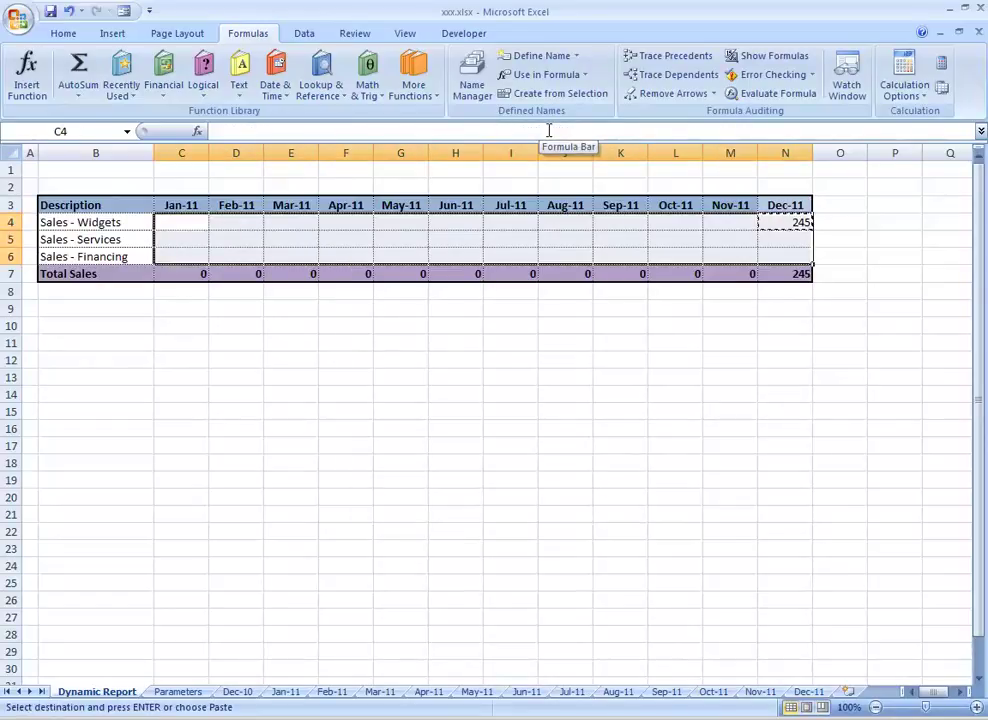
{"action": "key", "text": "alt+e"}
{"action": "key", "text": "s"}
{"action": "key", "text": "Return"}
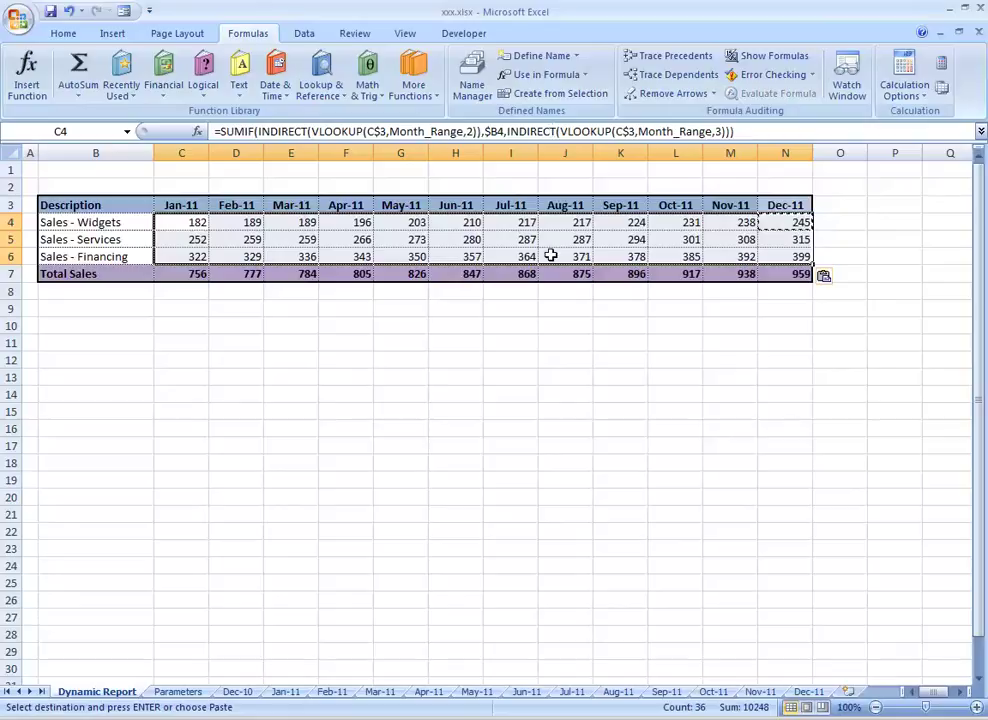
{"action": "key", "text": "ctrl+Home"}
{"action": "key", "text": "Escape"}
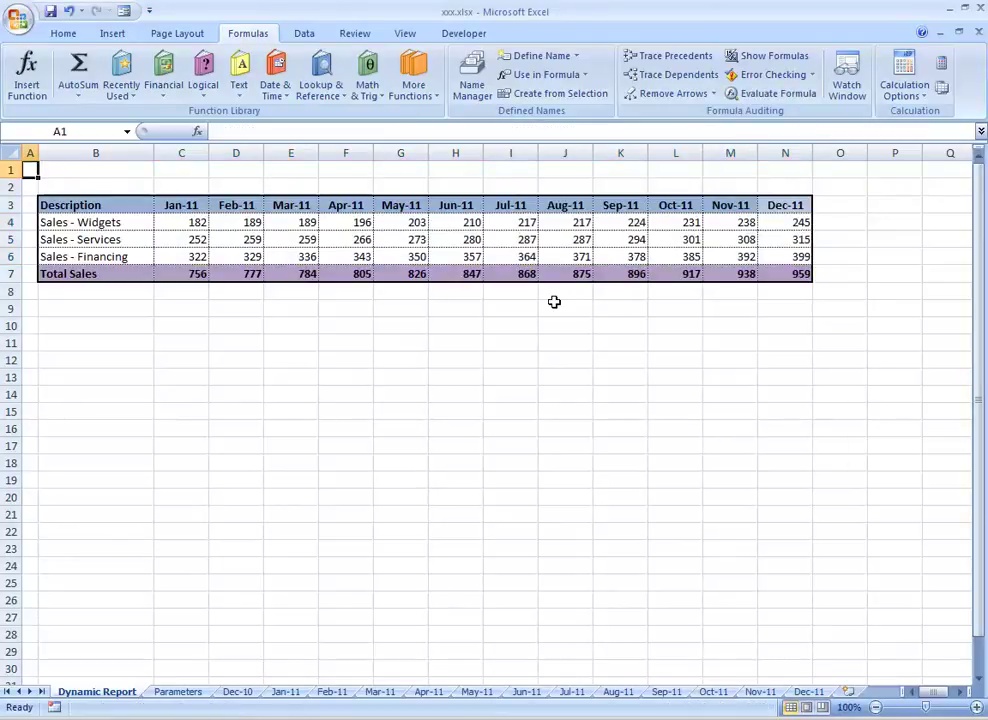
{"action": "left_click", "coordinate": [806, 207]}
- Pick Nov-11 from the N3 month dropdown, then check the Dec-10 Total Sales formula in C7
{"action": "left_click", "coordinate": [819, 205]}
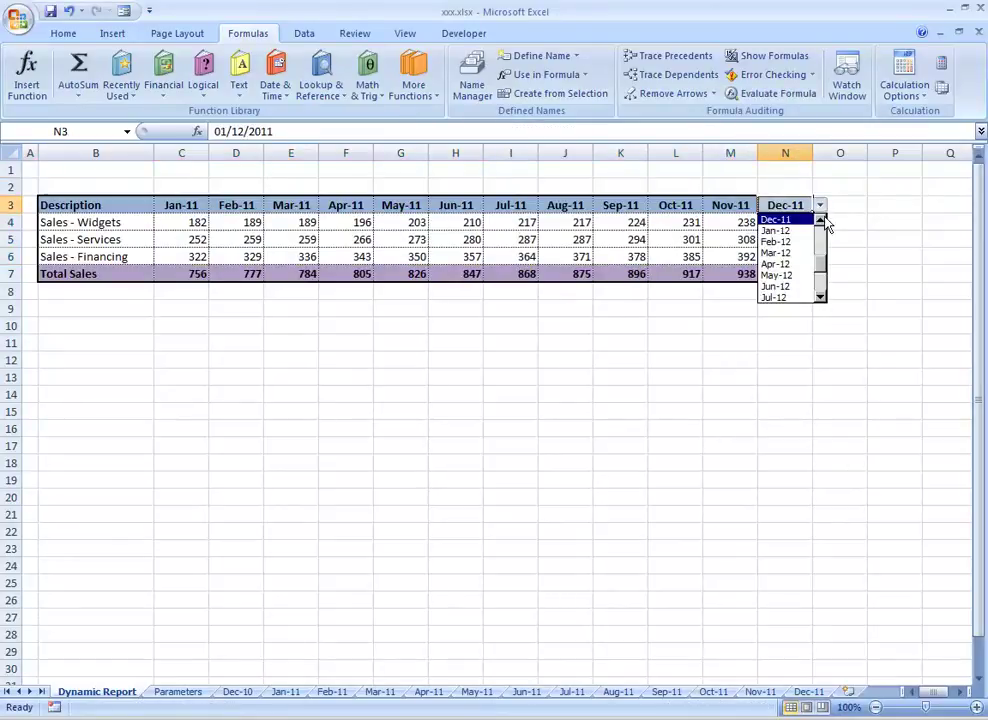
{"action": "left_click", "coordinate": [819, 216]}
{"action": "left_click", "coordinate": [800, 219]}
{"action": "left_click", "coordinate": [851, 309]}
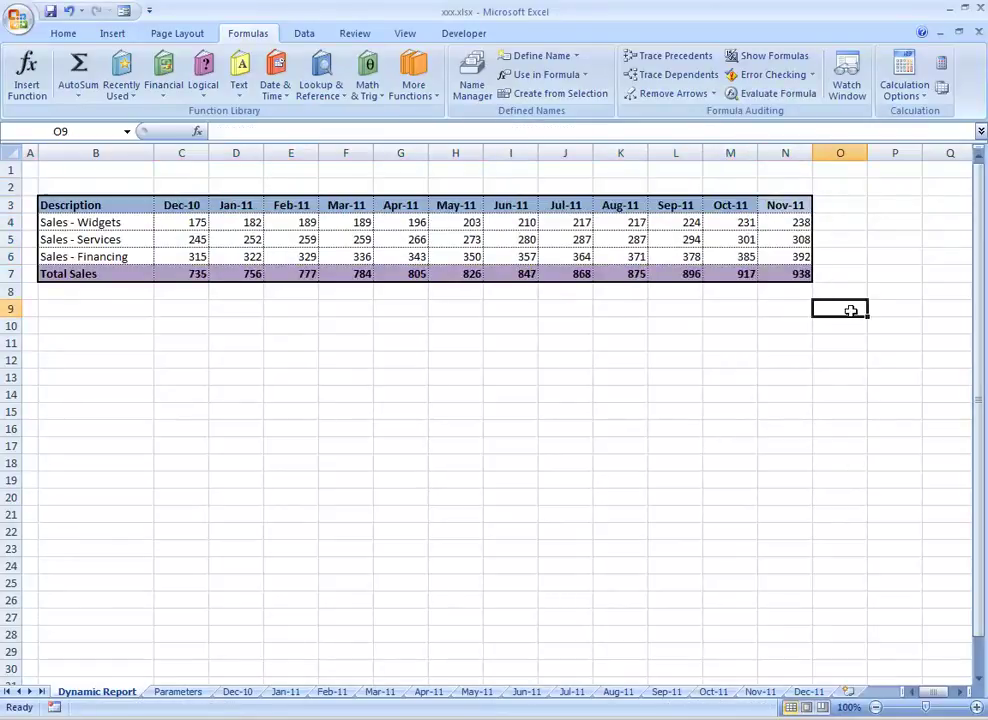
{"action": "key", "text": "ctrl+Home"}
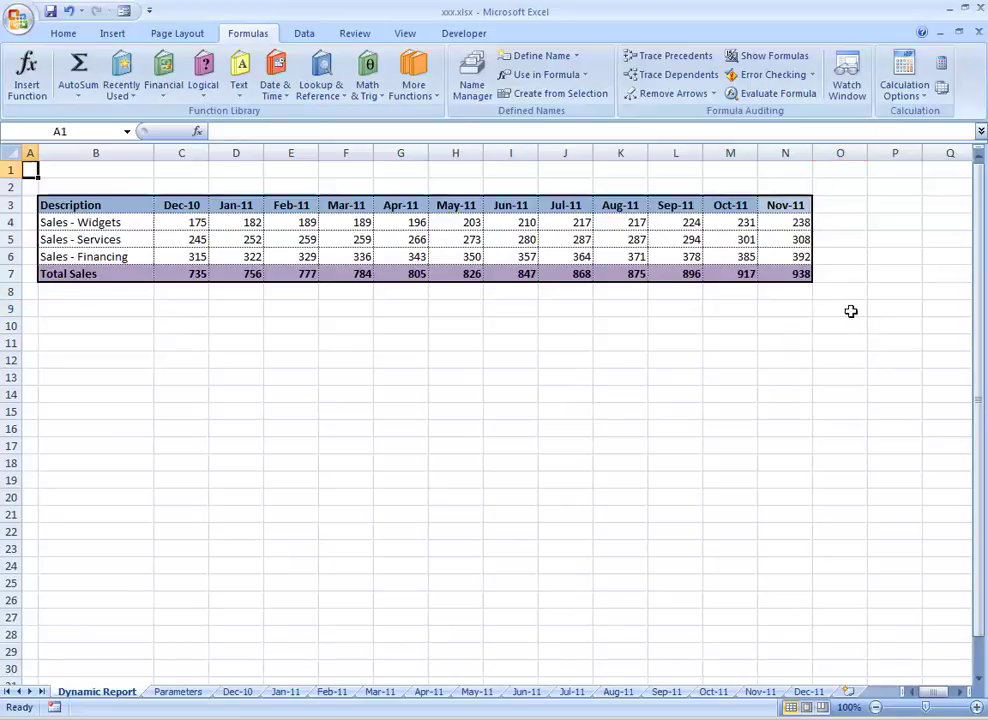
{"action": "left_click", "coordinate": [204, 271]}
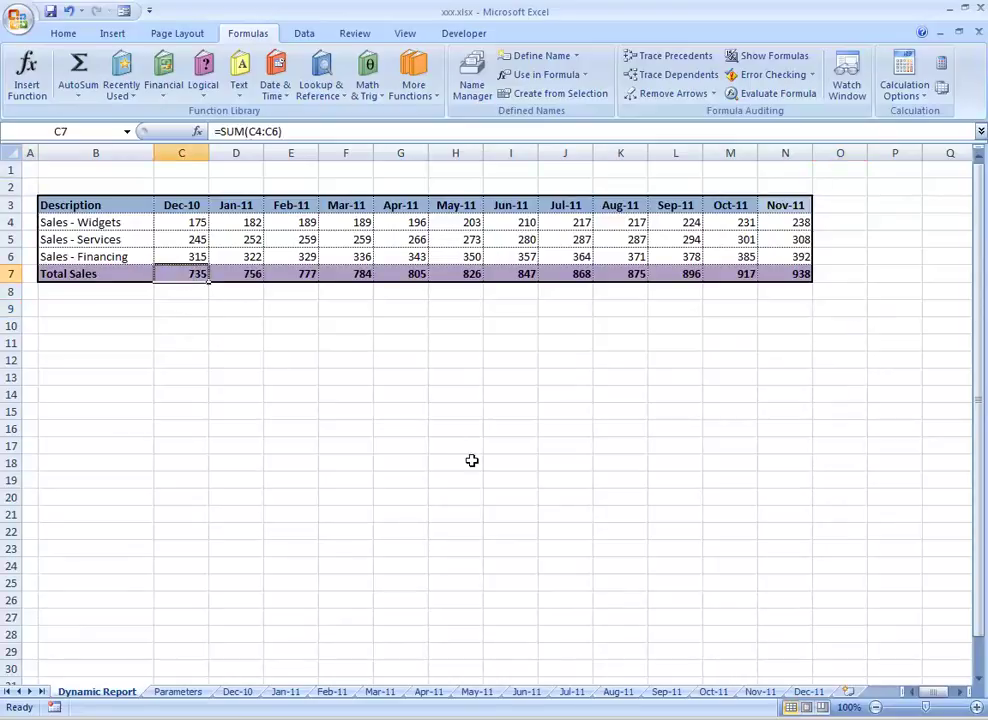
{"action": "left_click", "coordinate": [246, 694]}
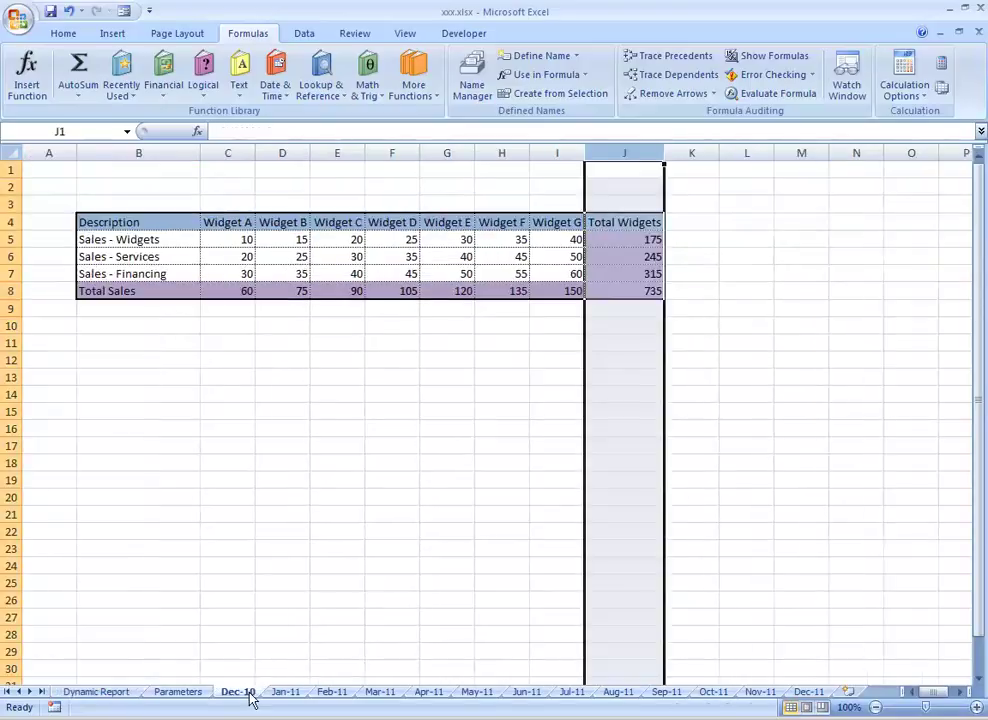
{"action": "left_click", "coordinate": [609, 304]}
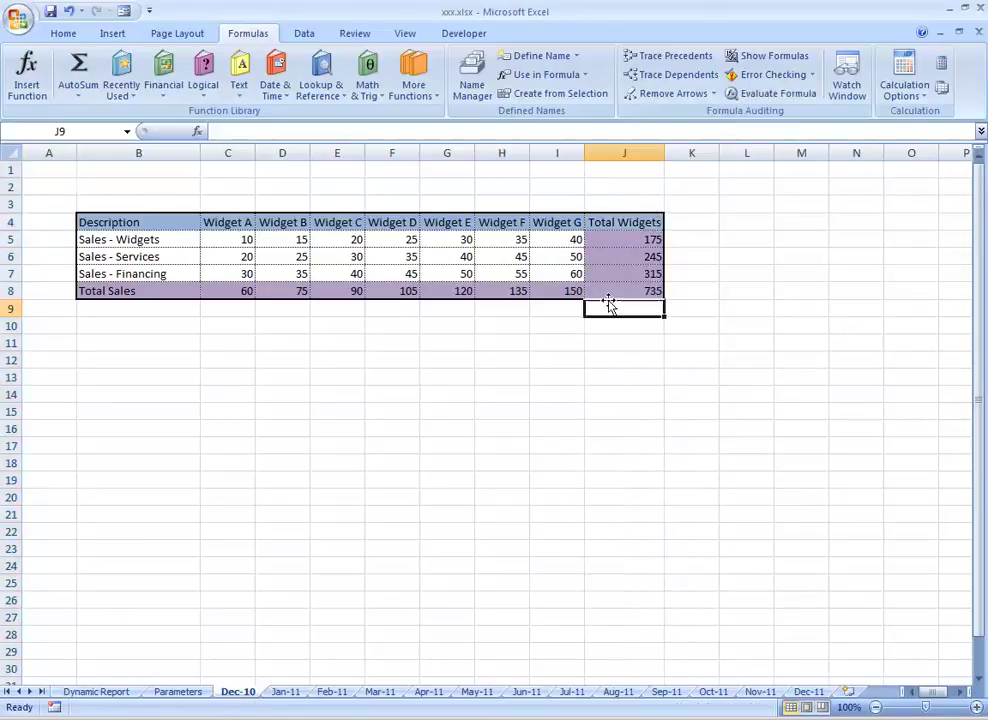
{"action": "left_click", "coordinate": [606, 292]}
{"action": "key", "text": "ctrl+Home"}
{"action": "left_click", "coordinate": [126, 692]}
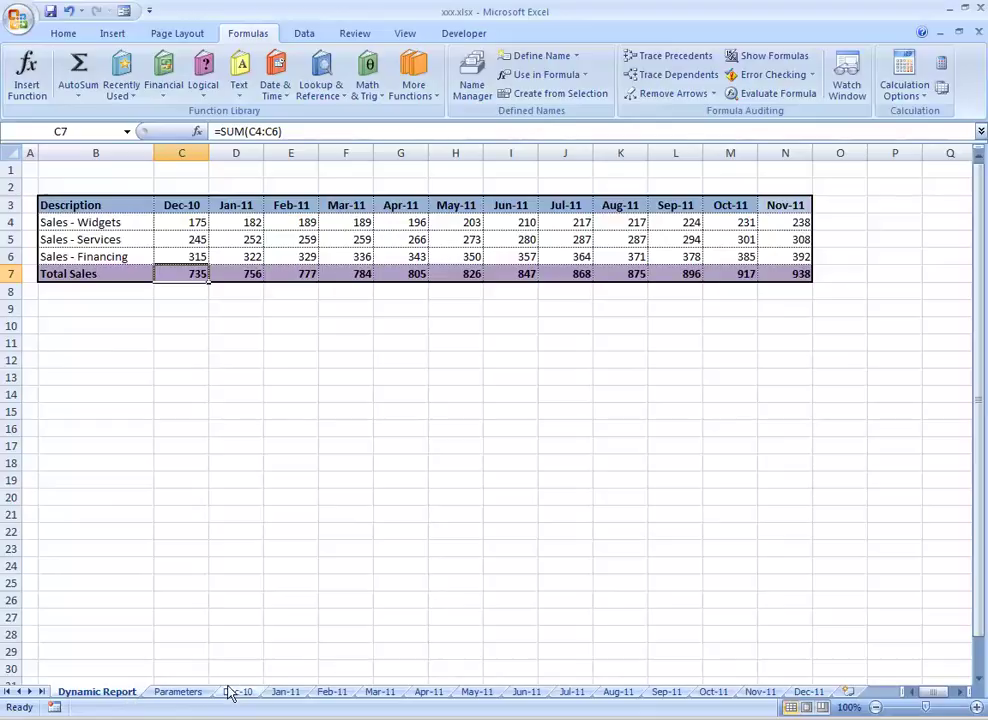
{"action": "left_click", "coordinate": [192, 694]}
{"action": "left_click", "coordinate": [97, 692]}
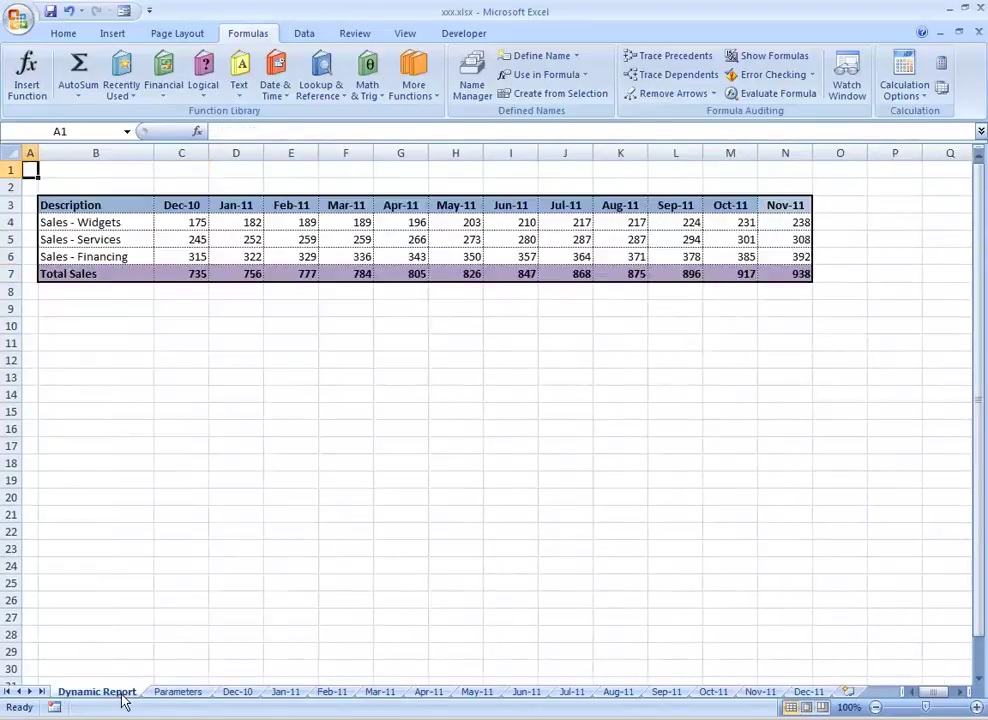